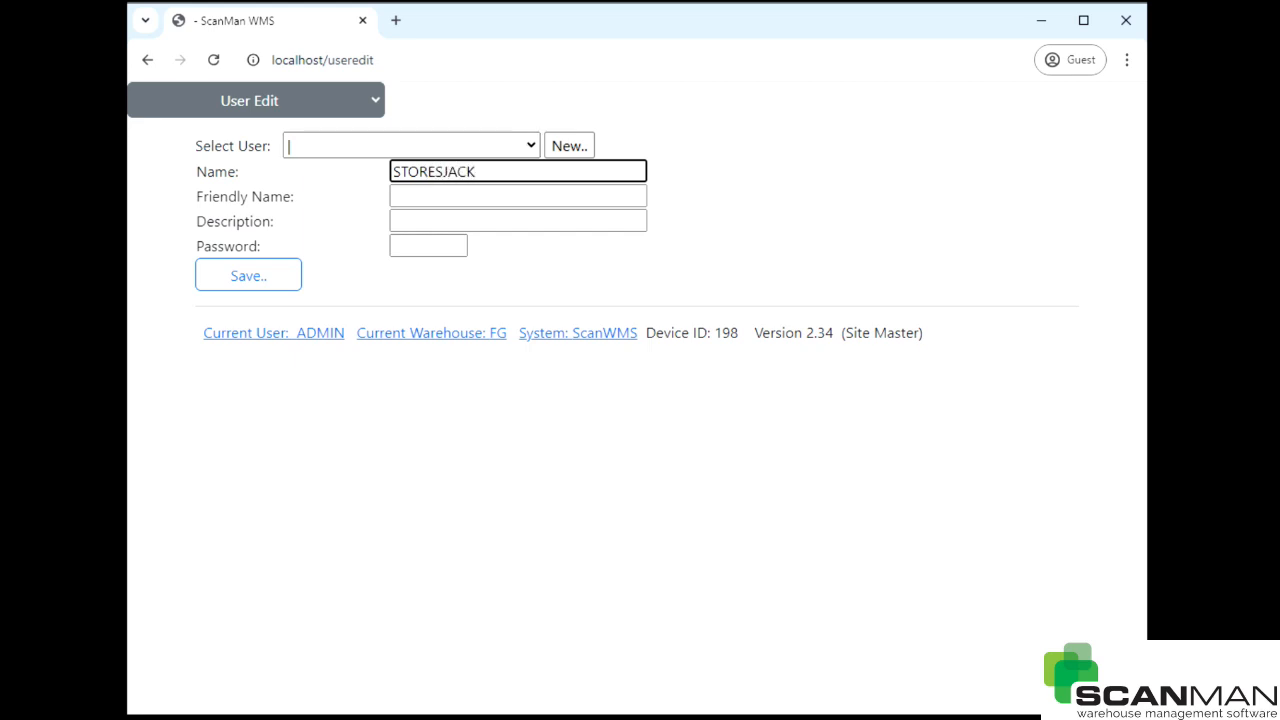
# - Fix the capitalisation in the friendly name and move 'Jack in Stores' into the Description
pyautogui.click(425, 192)
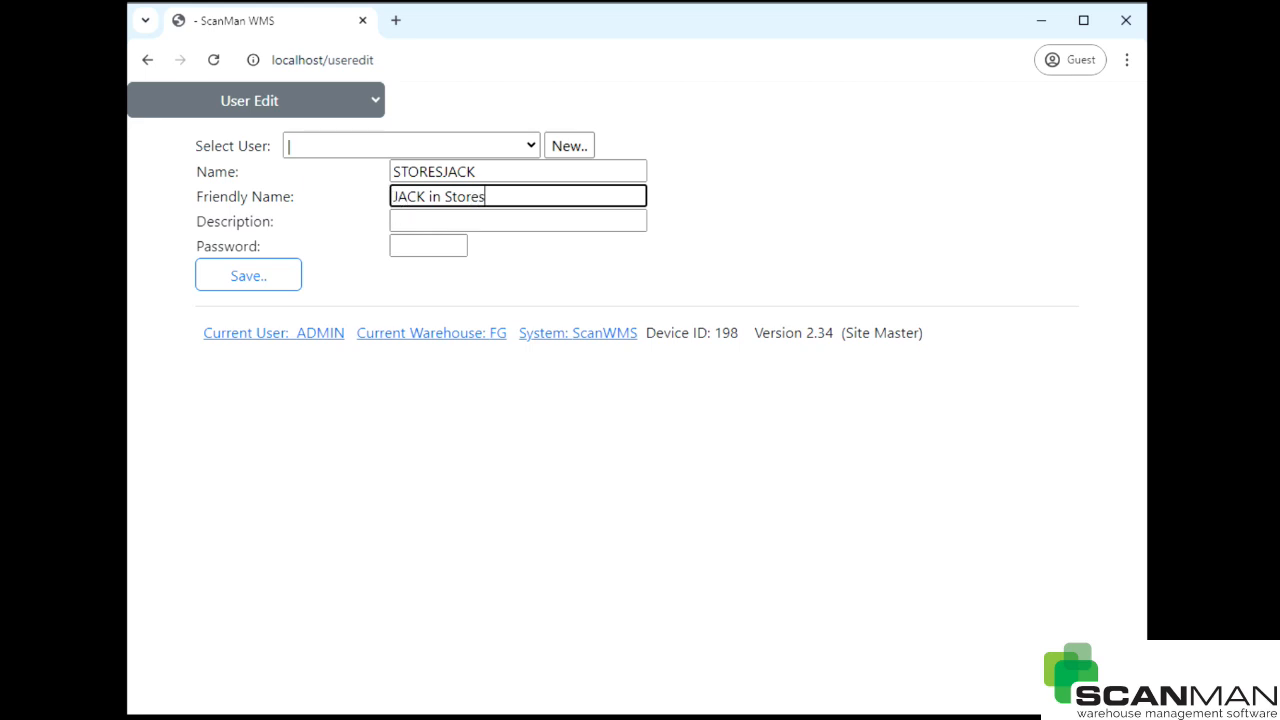
pyautogui.moveTo(400, 196); pyautogui.dragTo(425, 196)
pyautogui.press('BackSpace')
pyautogui.write('ack')
pyautogui.moveTo(505, 196); pyautogui.dragTo(360, 217)
pyautogui.hotkey('ctrl', 'c')
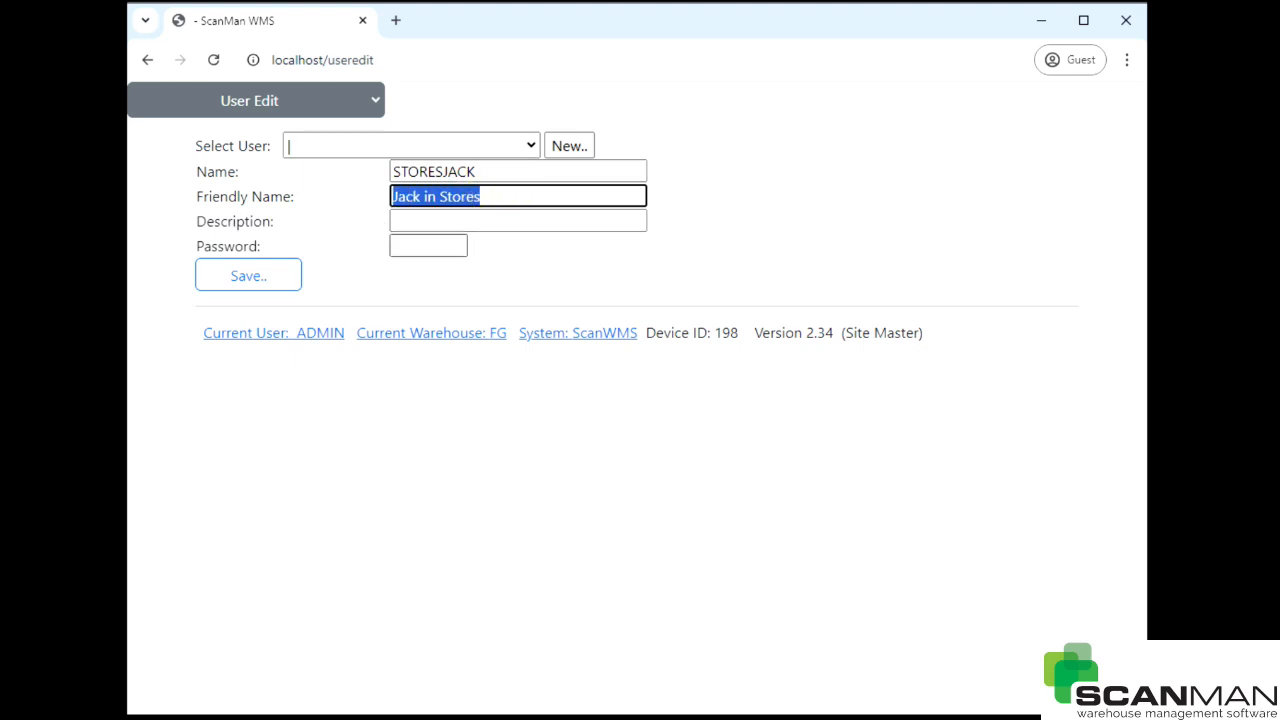
pyautogui.press('BackSpace')
pyautogui.click(414, 228)
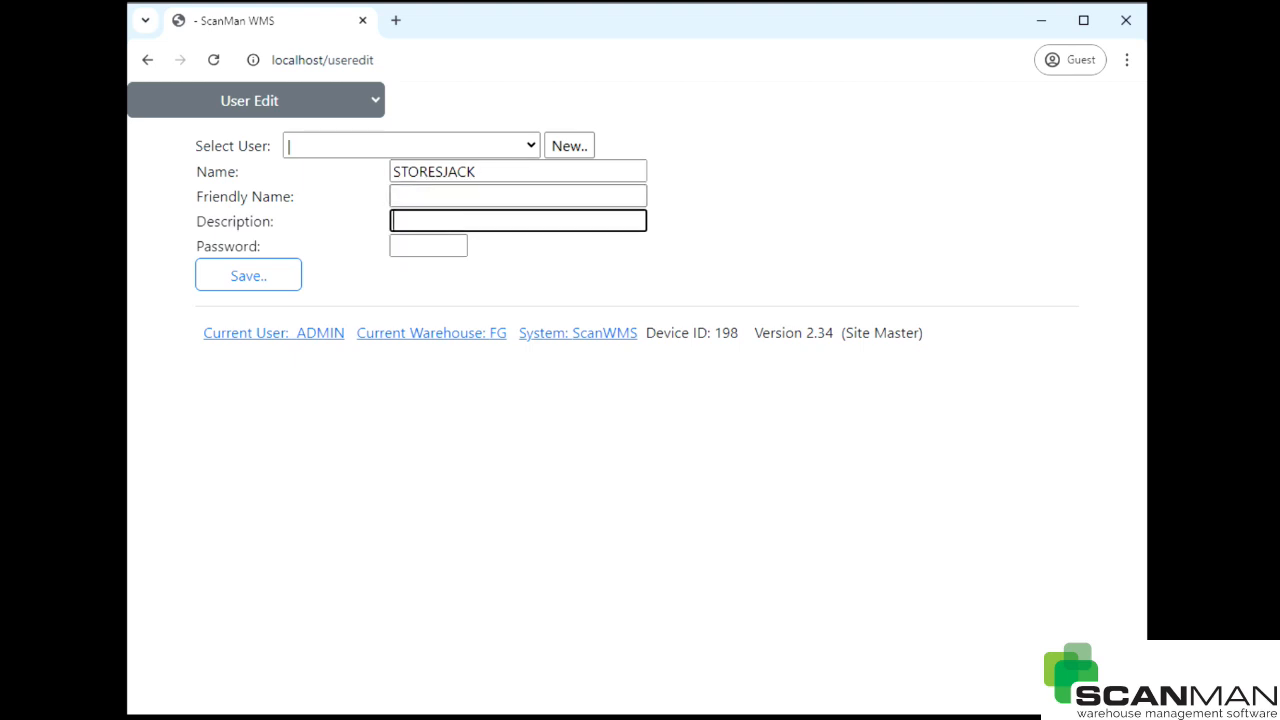
pyautogui.hotkey('ctrl', 'v')
# - Set friendly name Jack, enter a password, and save user STORESJACK
pyautogui.click(412, 196)
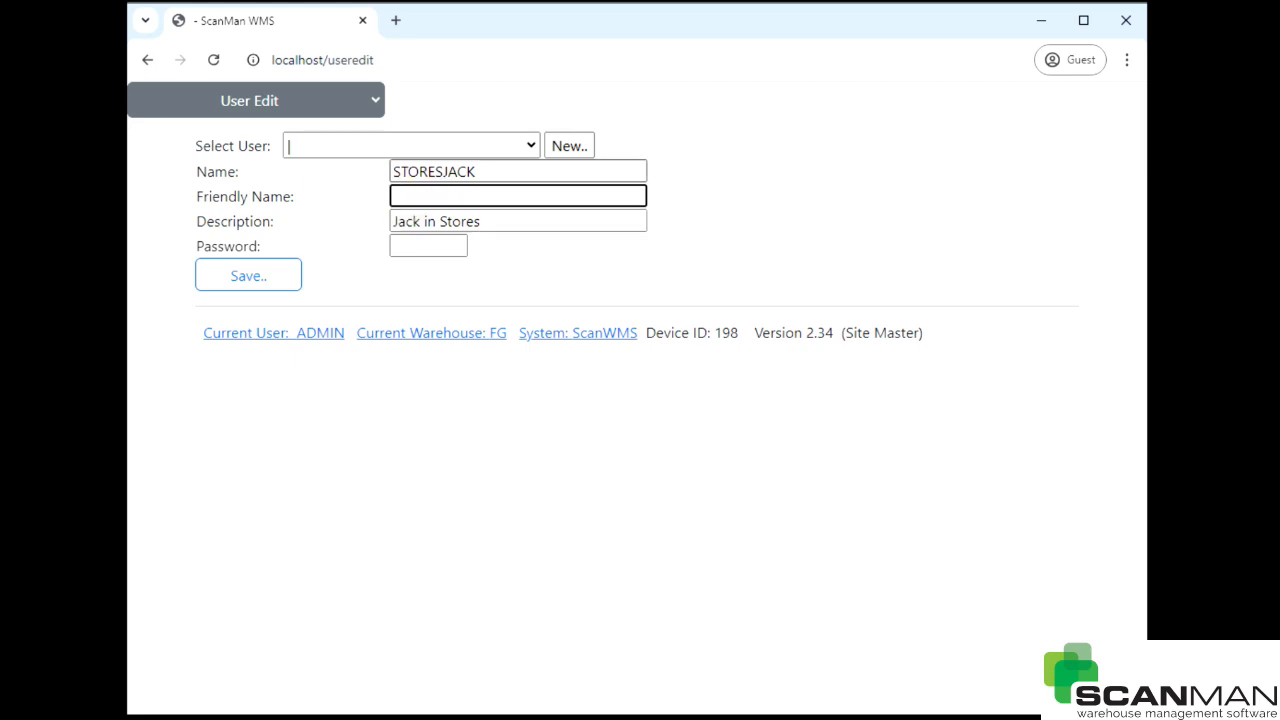
pyautogui.write('Jack')
pyautogui.click(420, 247)
pyautogui.write('1234')
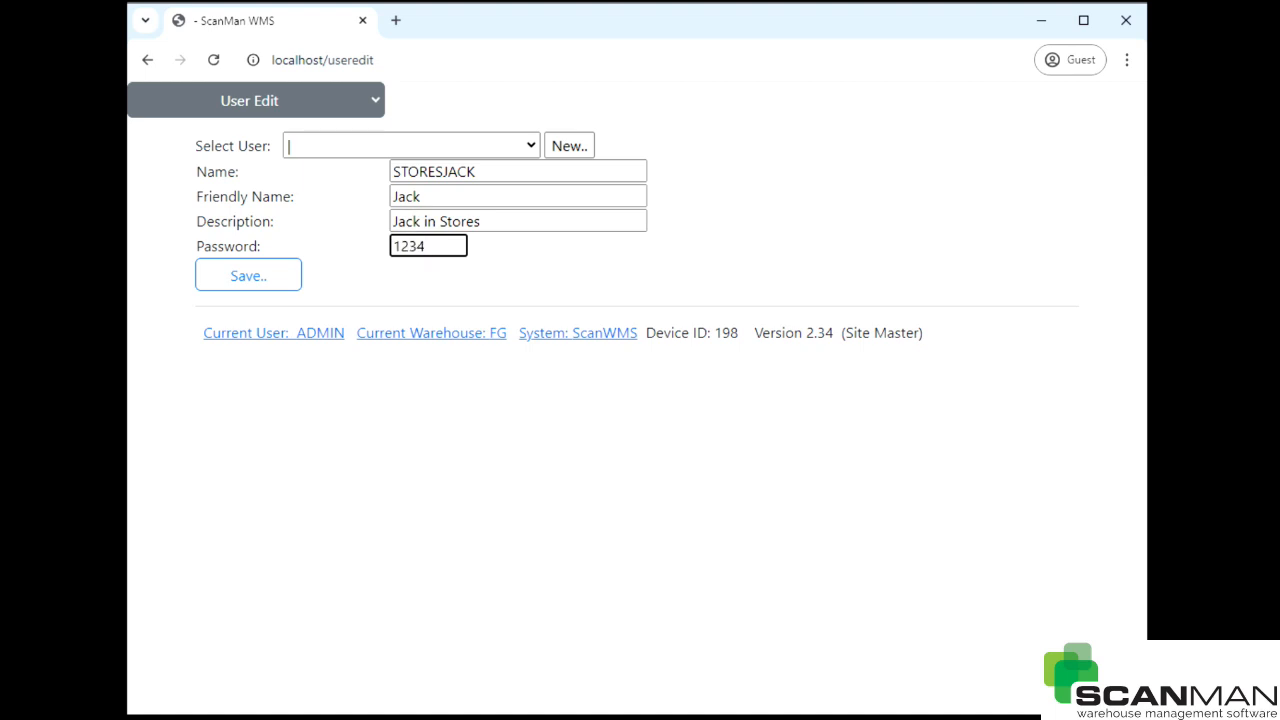
pyautogui.click(276, 278)
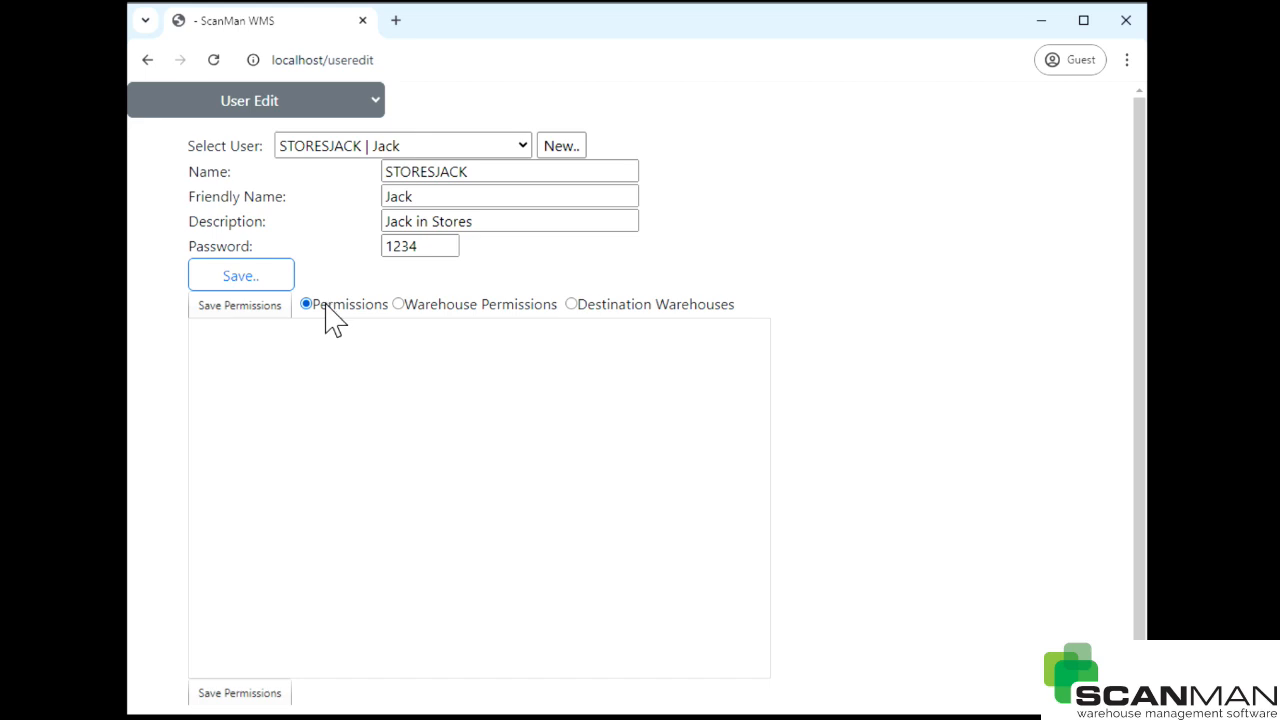
# - Review the warehouse and destination lists, then tick Is Allowed for Stores on STORESJACK
pyautogui.click(406, 305)
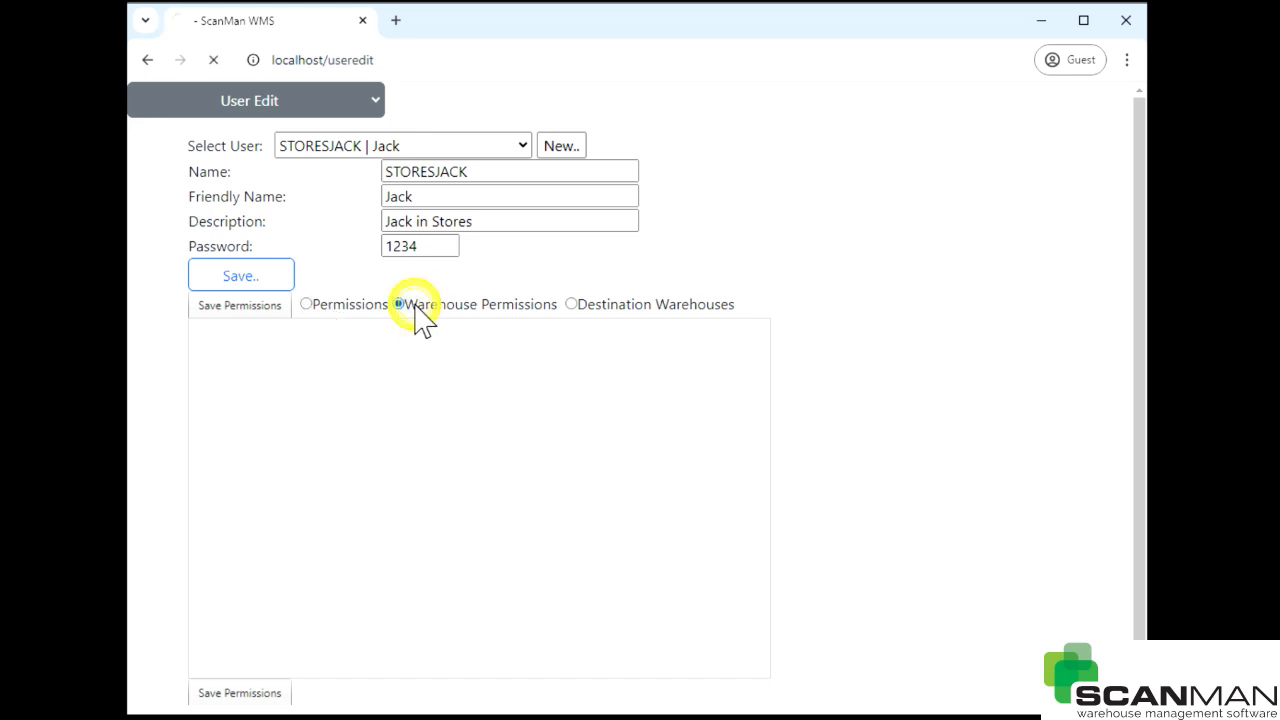
pyautogui.click(310, 305)
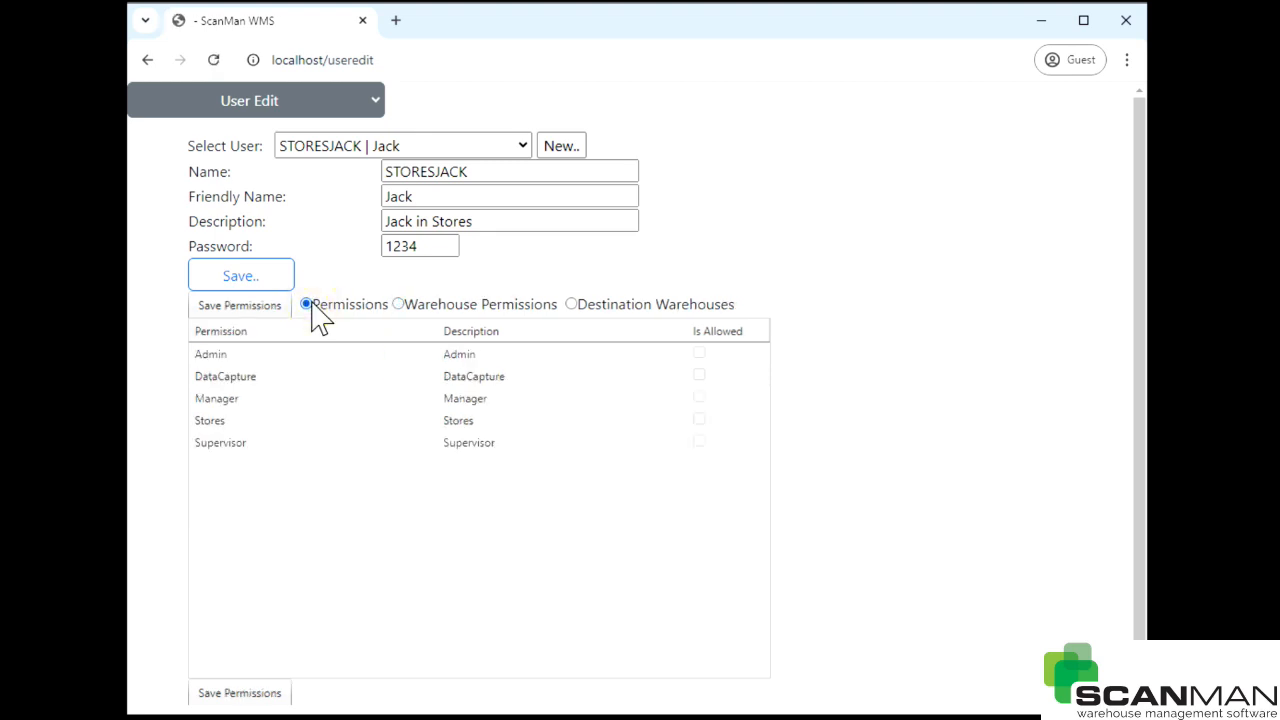
pyautogui.click(490, 307)
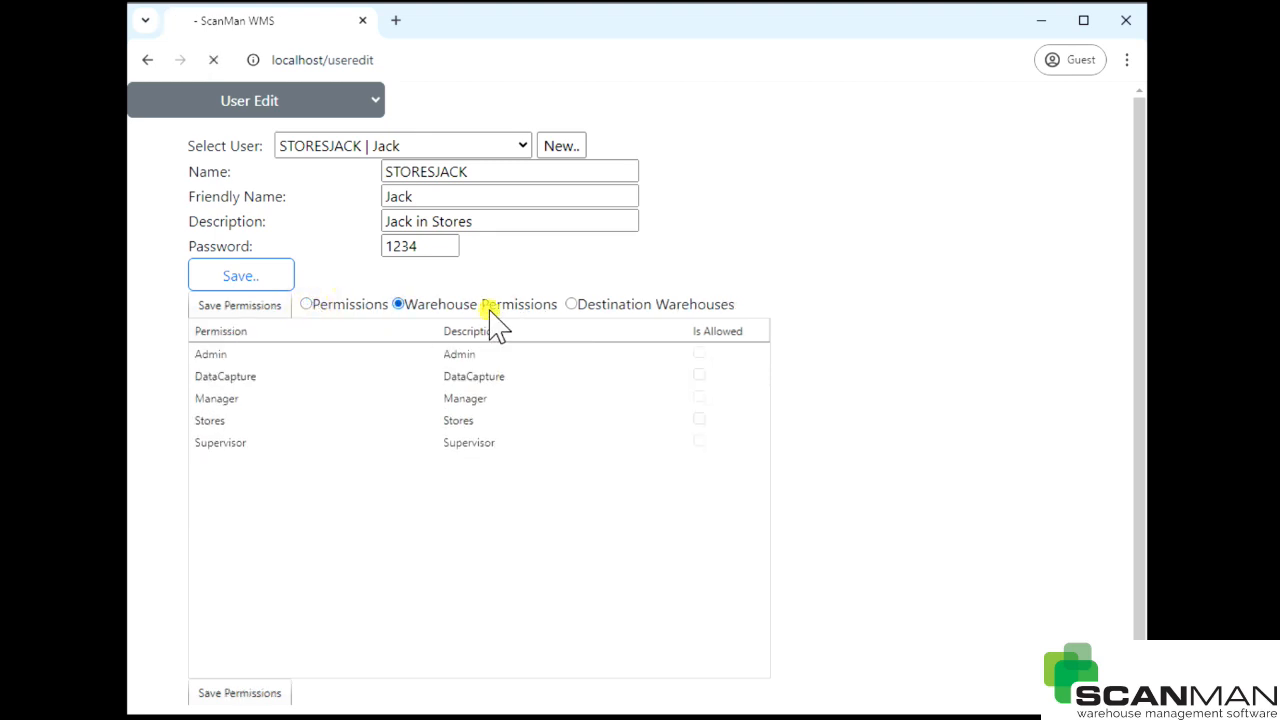
pyautogui.click(593, 305)
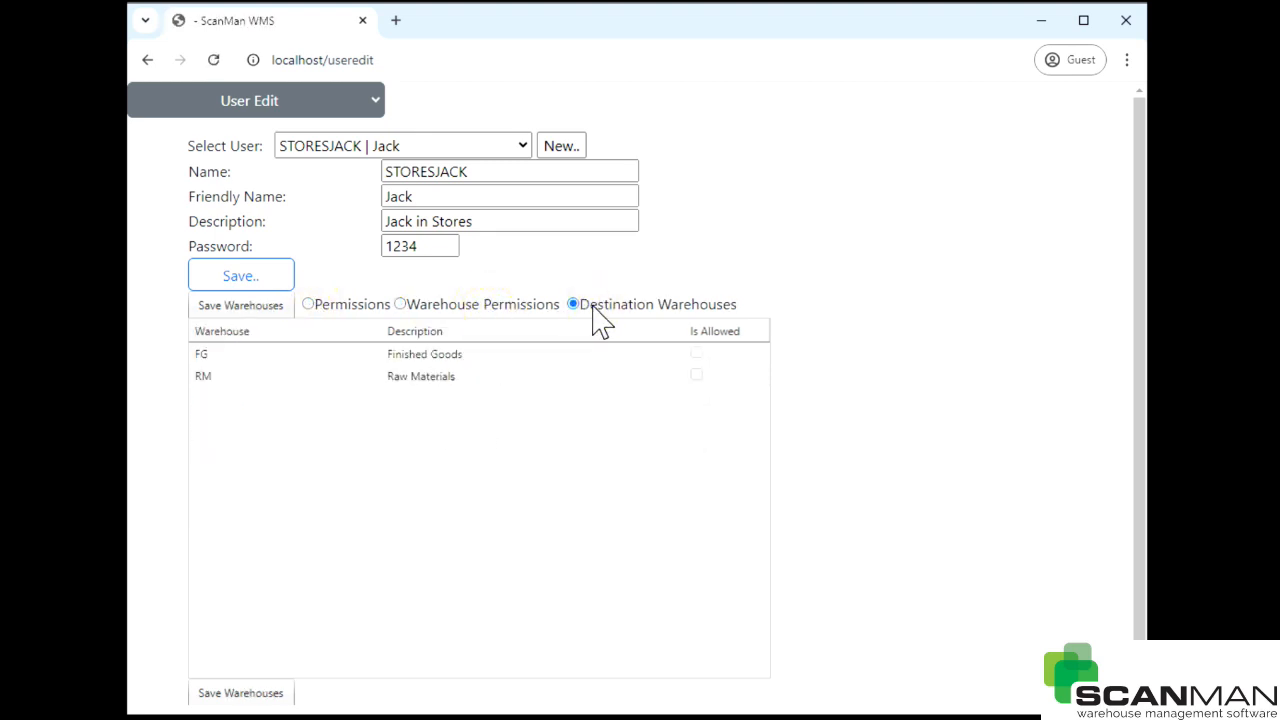
pyautogui.click(351, 306)
pyautogui.click(510, 450)
pyautogui.click(662, 398)
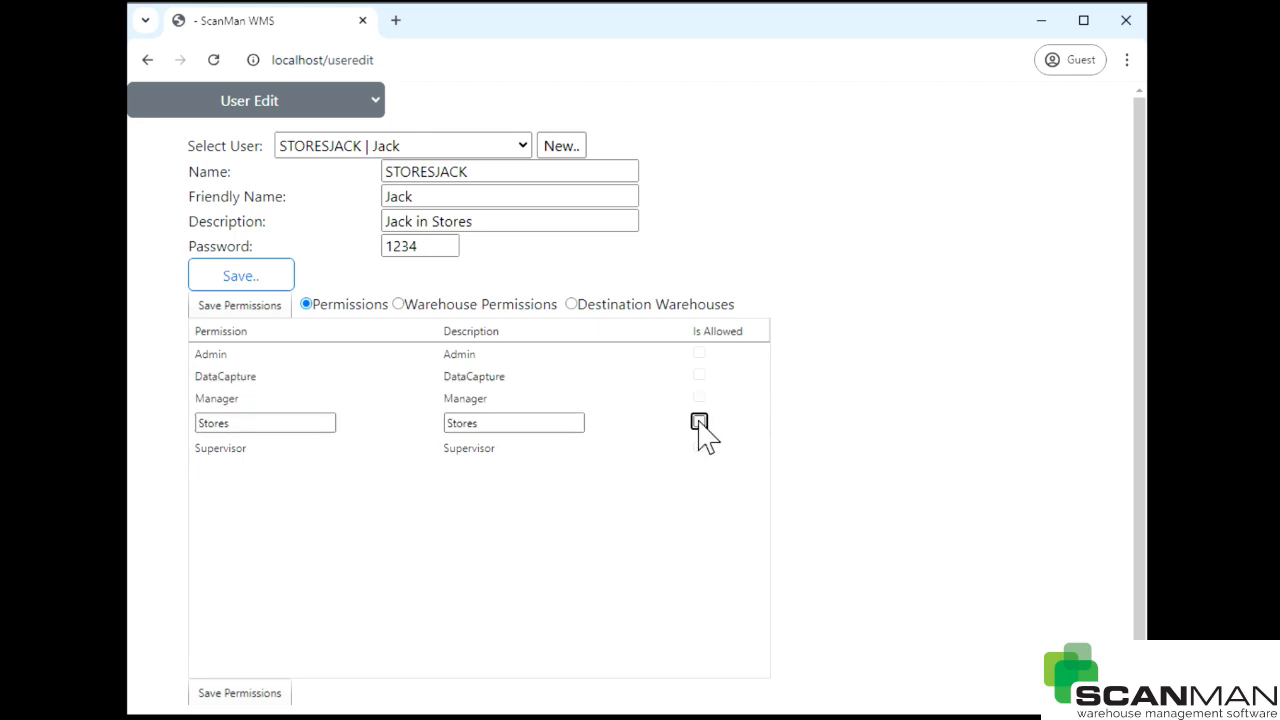
pyautogui.click(700, 426)
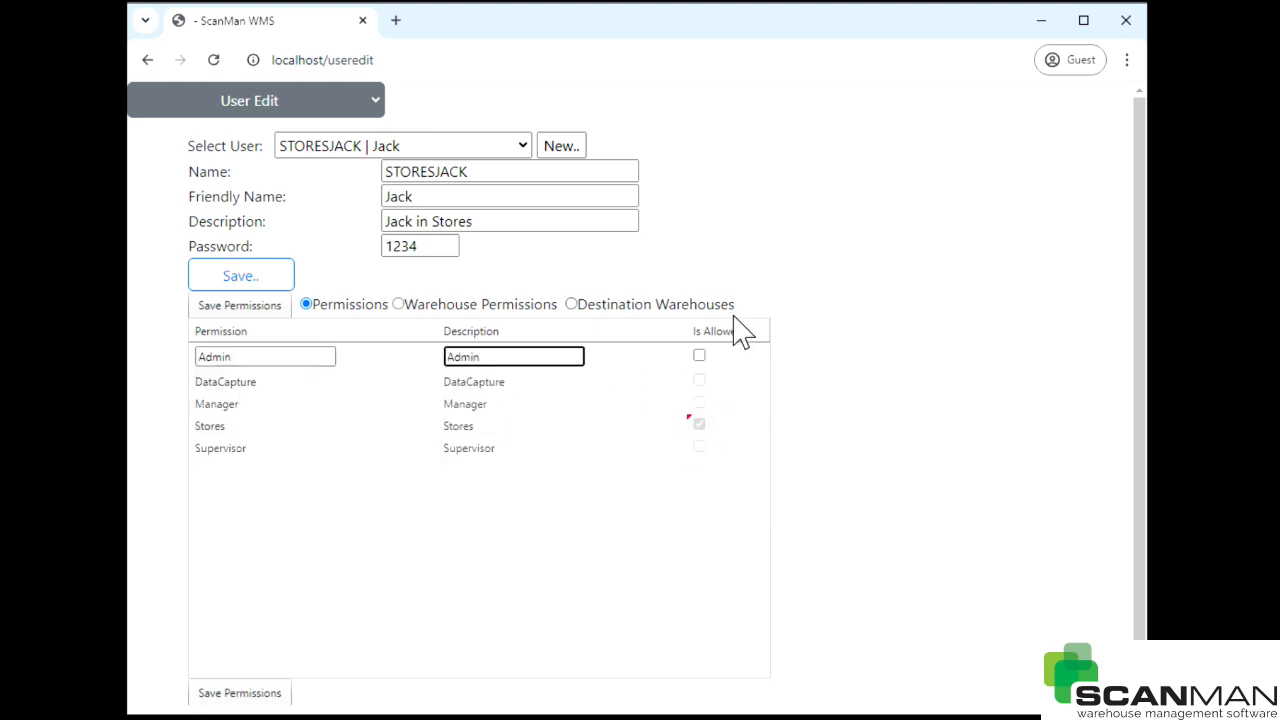
# - Save Jack's Stores permission and grant and save his access to warehouse RM
pyautogui.click(265, 306)
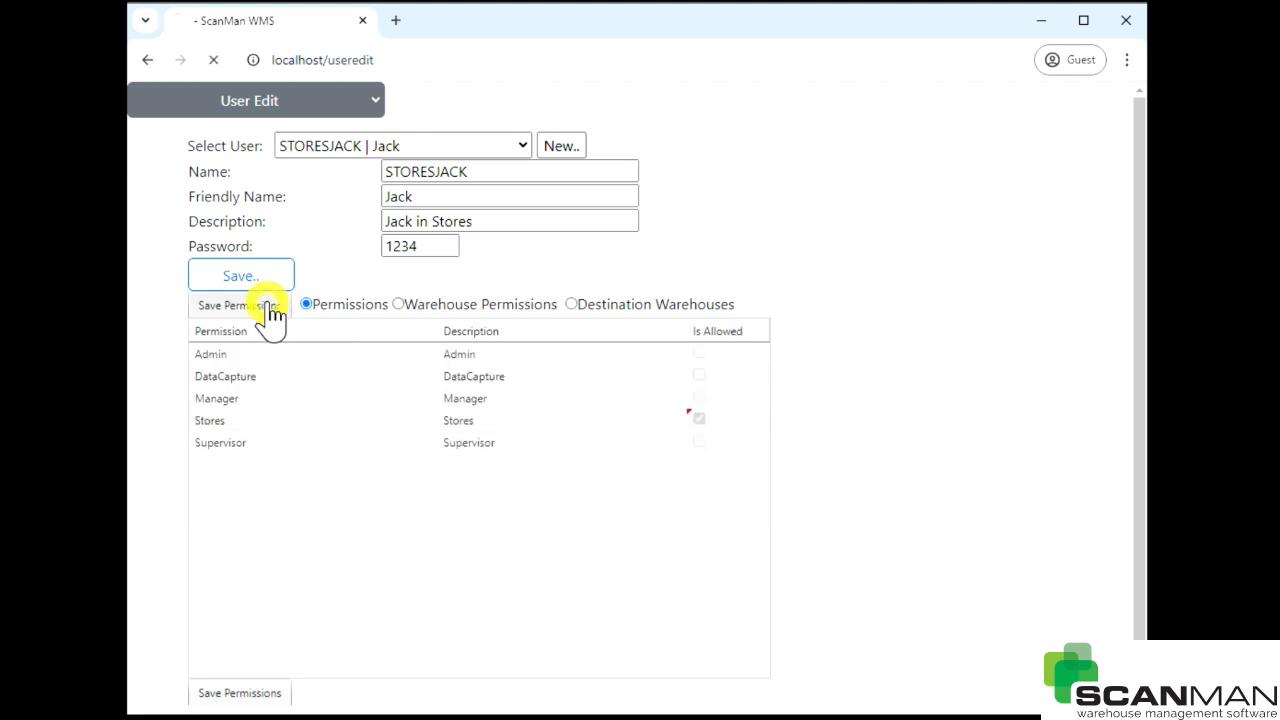
pyautogui.click(399, 304)
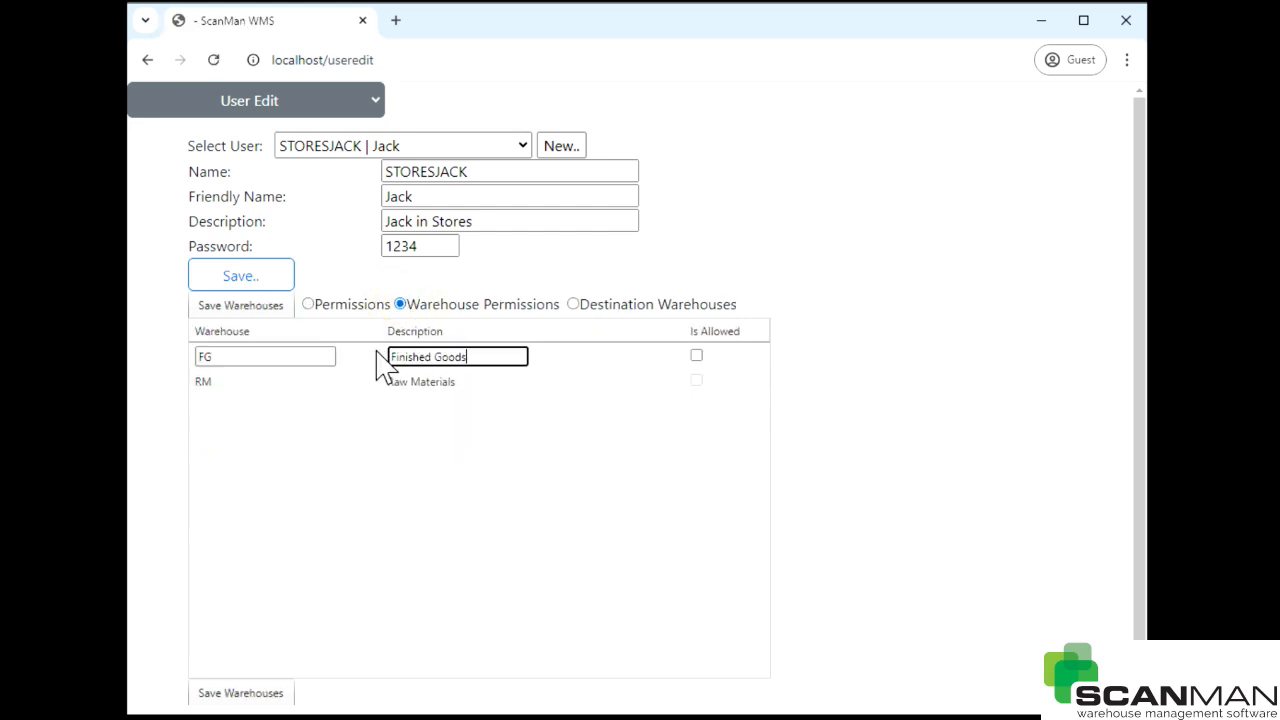
pyautogui.click(696, 380)
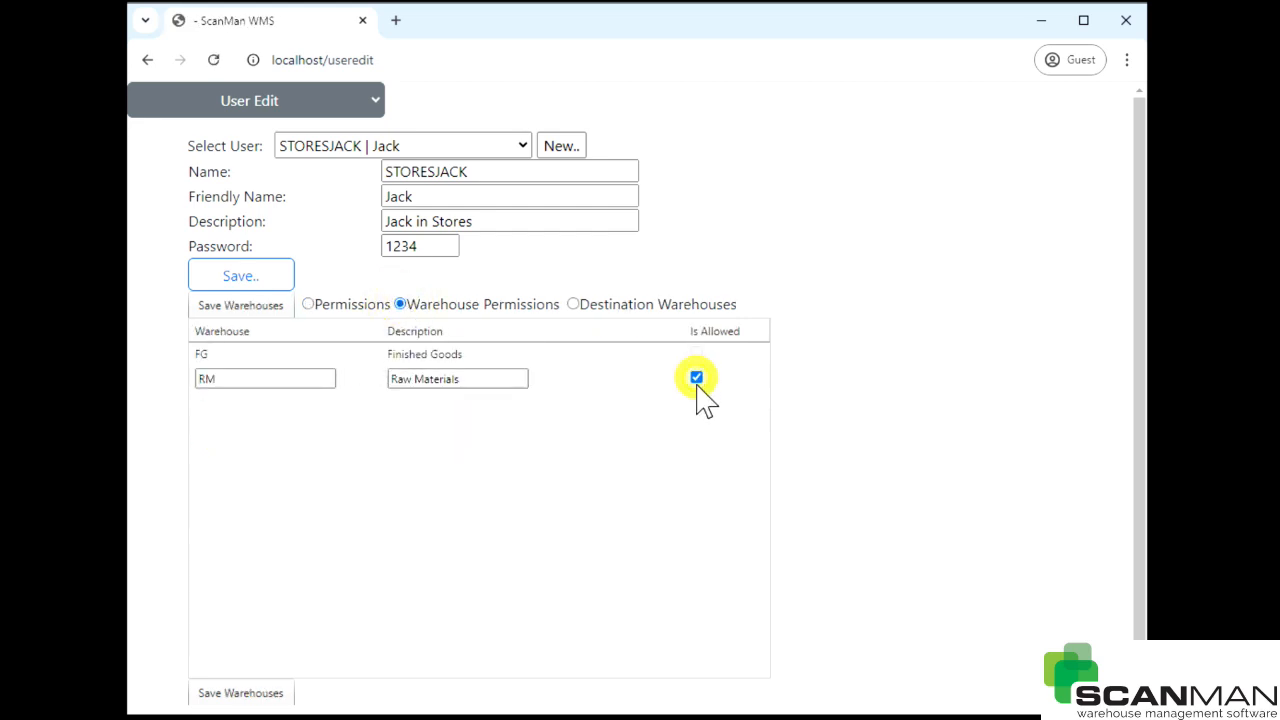
pyautogui.click(238, 308)
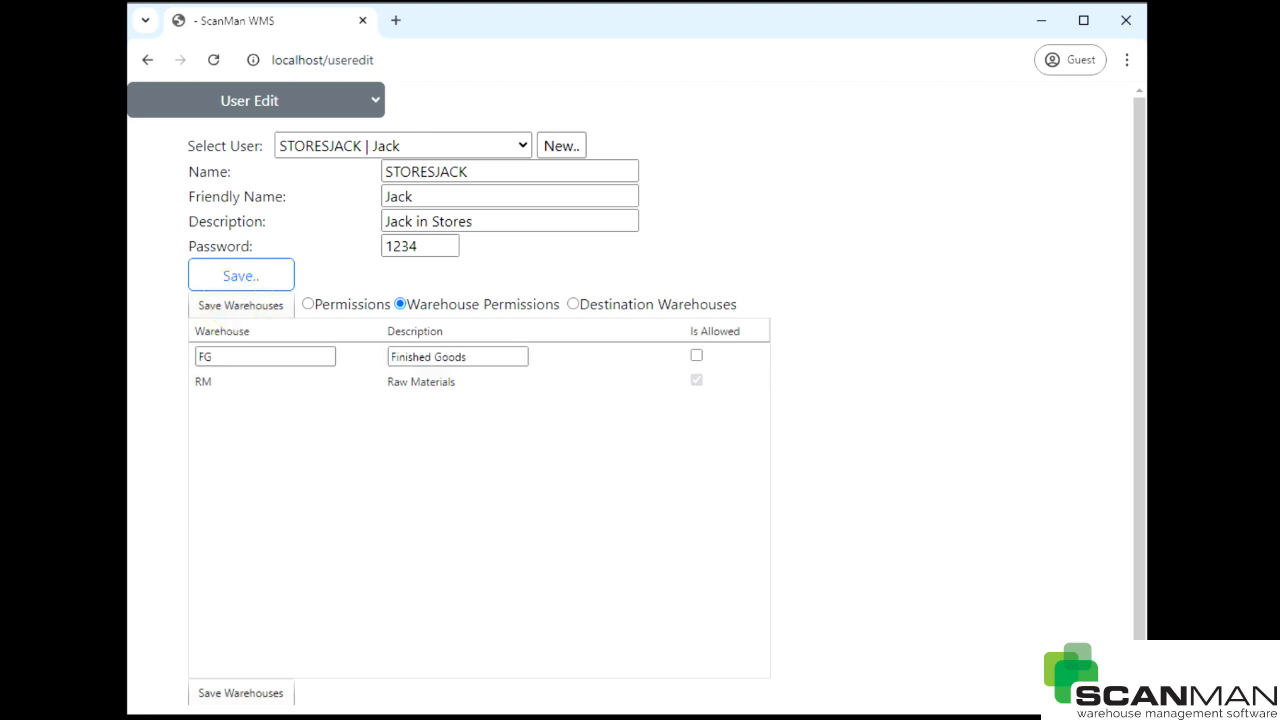
# - Allow FG as Jack's destination warehouse and save it
pyautogui.click(573, 305)
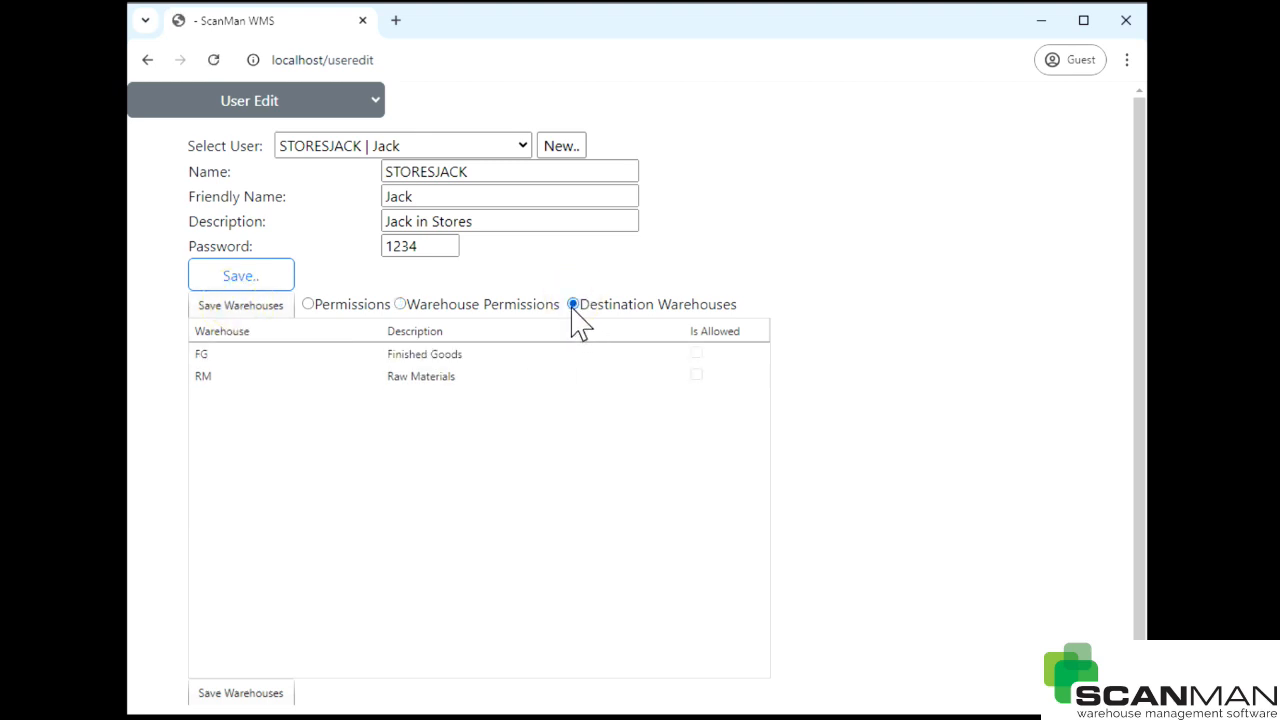
pyautogui.click(698, 355)
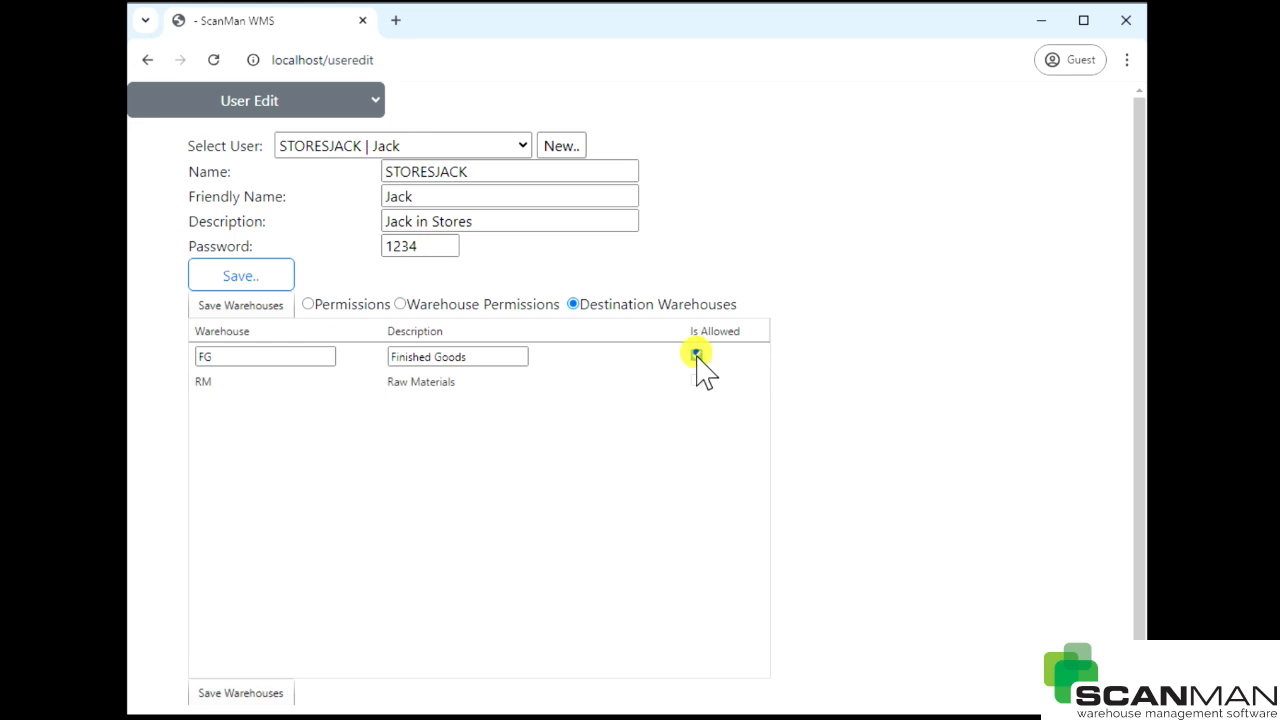
pyautogui.click(265, 311)
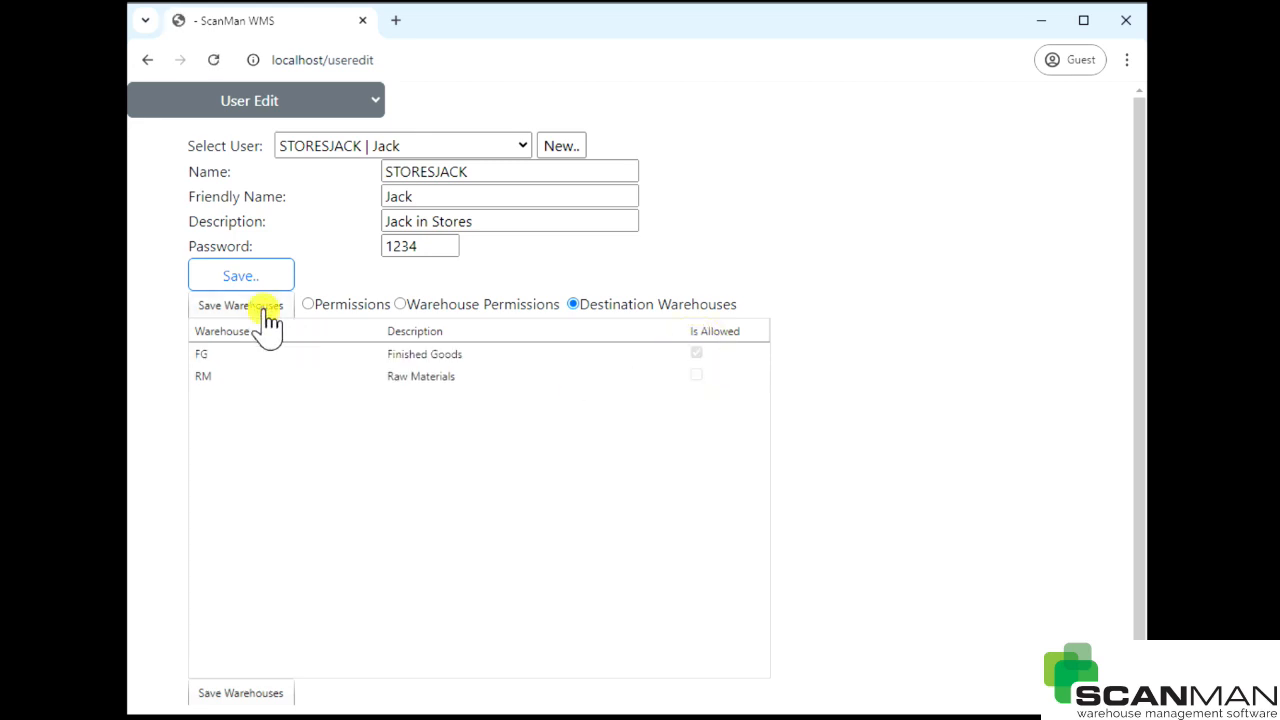
# - Change STORESJACK's description to 'Jack in Stores - scanning out' and save
pyautogui.click(337, 306)
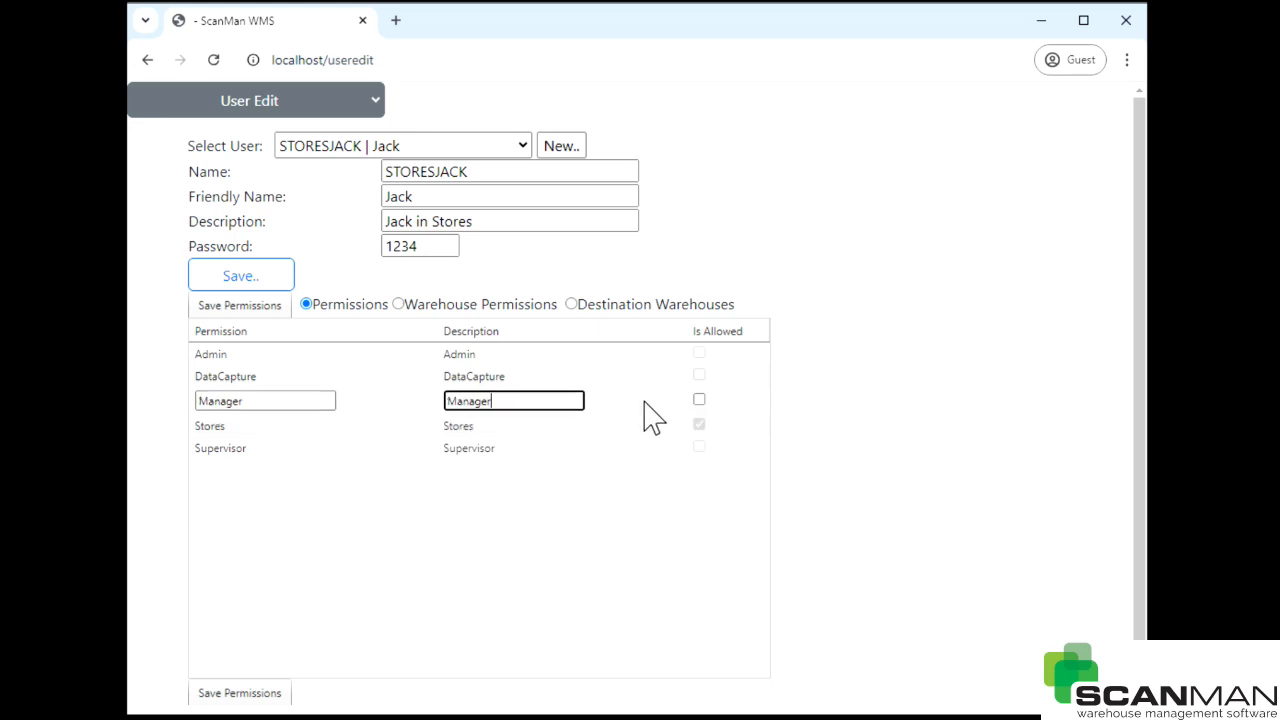
pyautogui.click(503, 222)
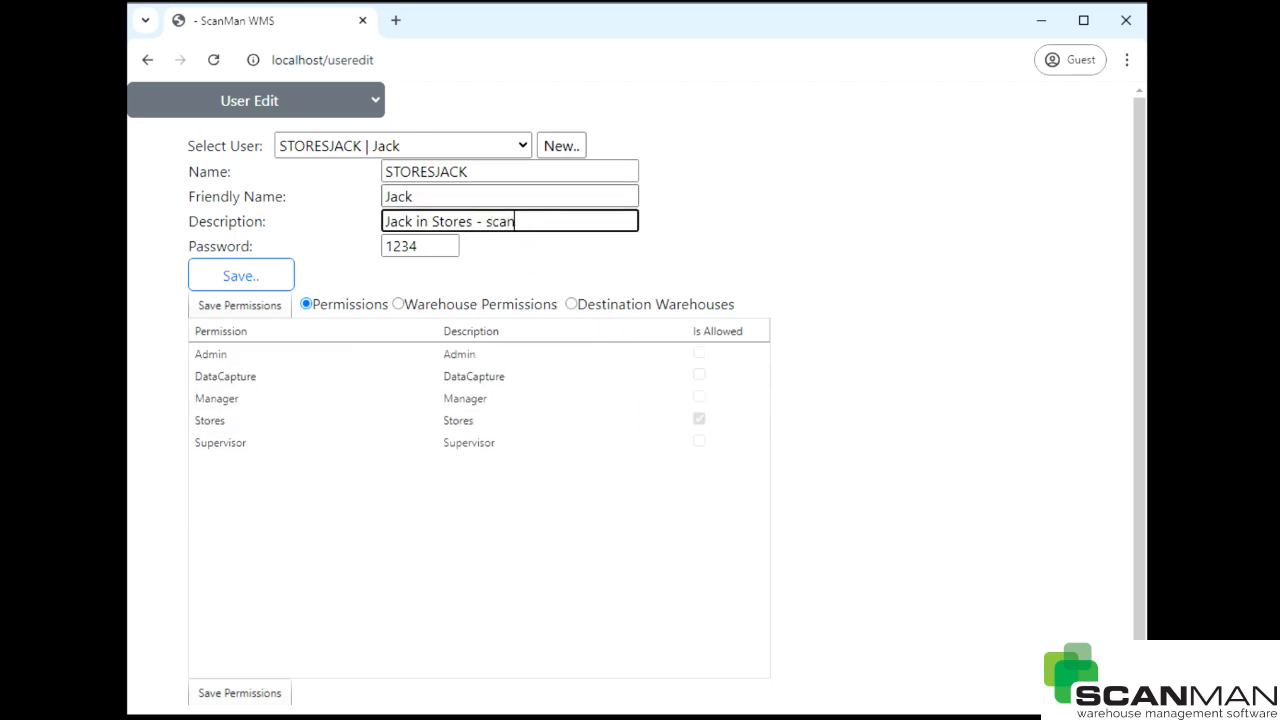
pyautogui.write('- scannig')
pyautogui.press('BackSpace')
pyautogui.write('ng out')
pyautogui.click(272, 277)
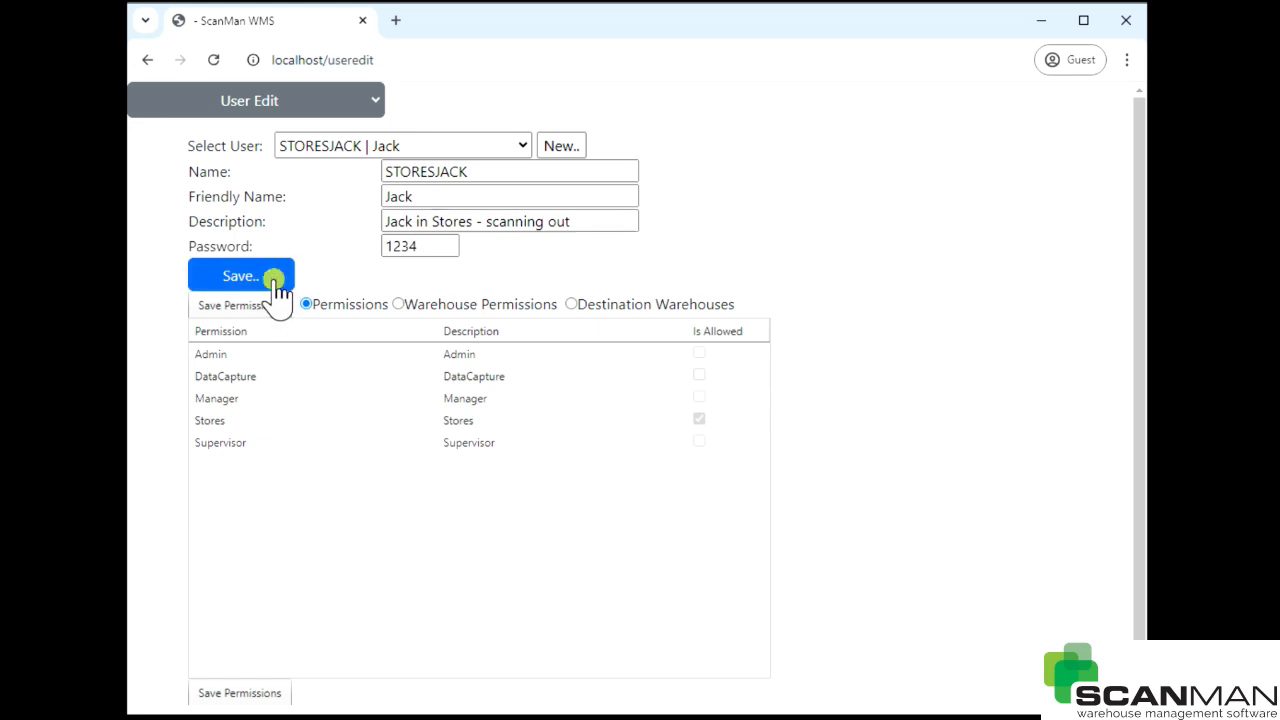
# - Create user STORESJOHN with friendly name John, description 'John - RM supervisor', and a password
pyautogui.click(560, 146)
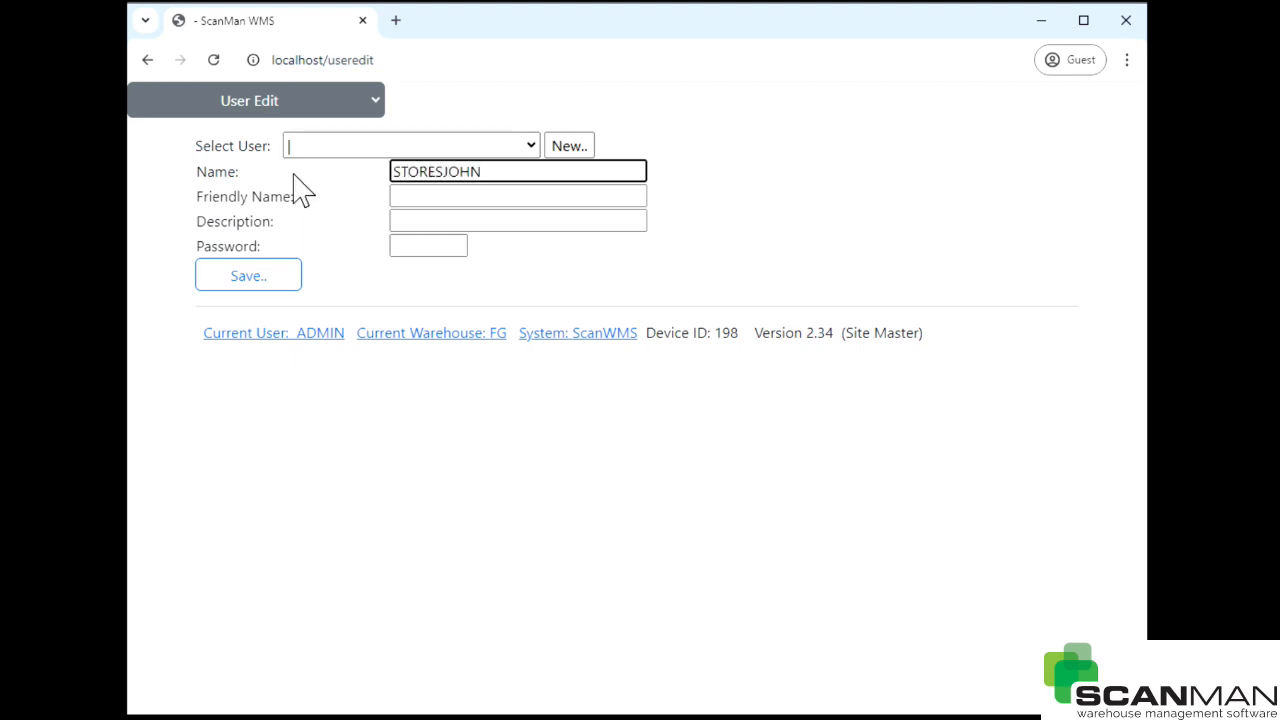
pyautogui.click(443, 196)
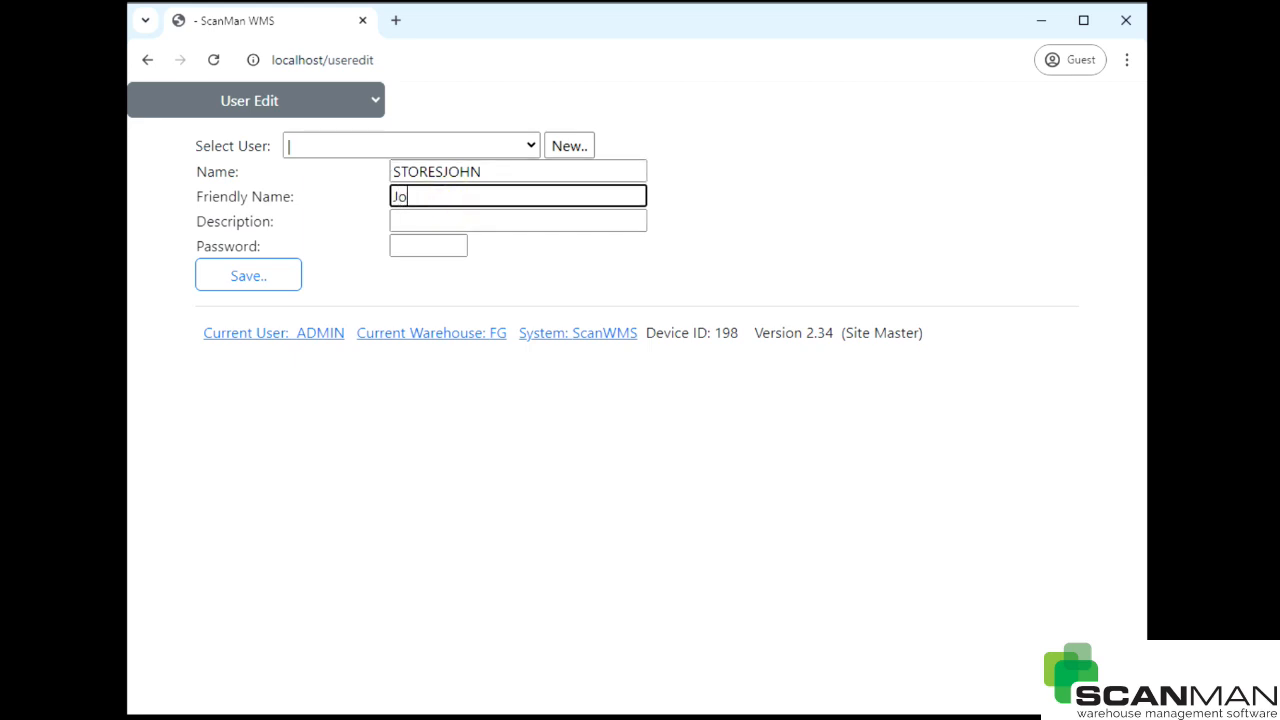
pyautogui.write('John')
pyautogui.click(425, 222)
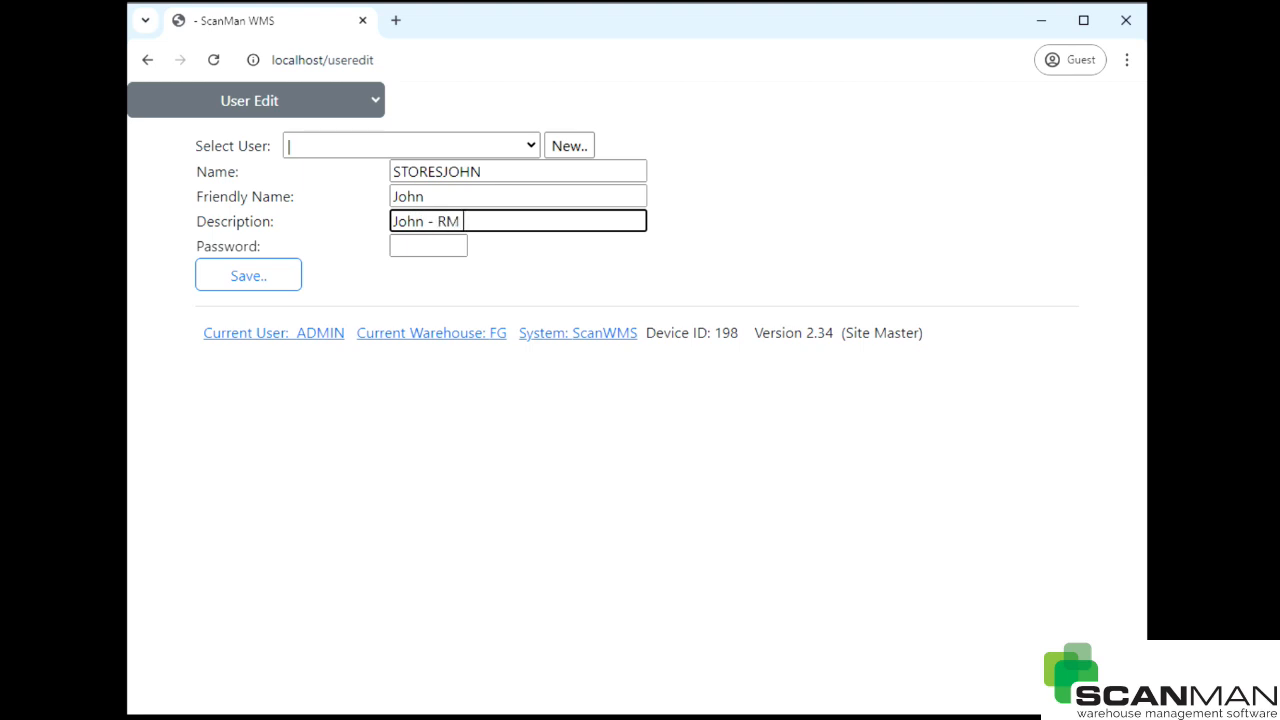
pyautogui.write('John - RM')
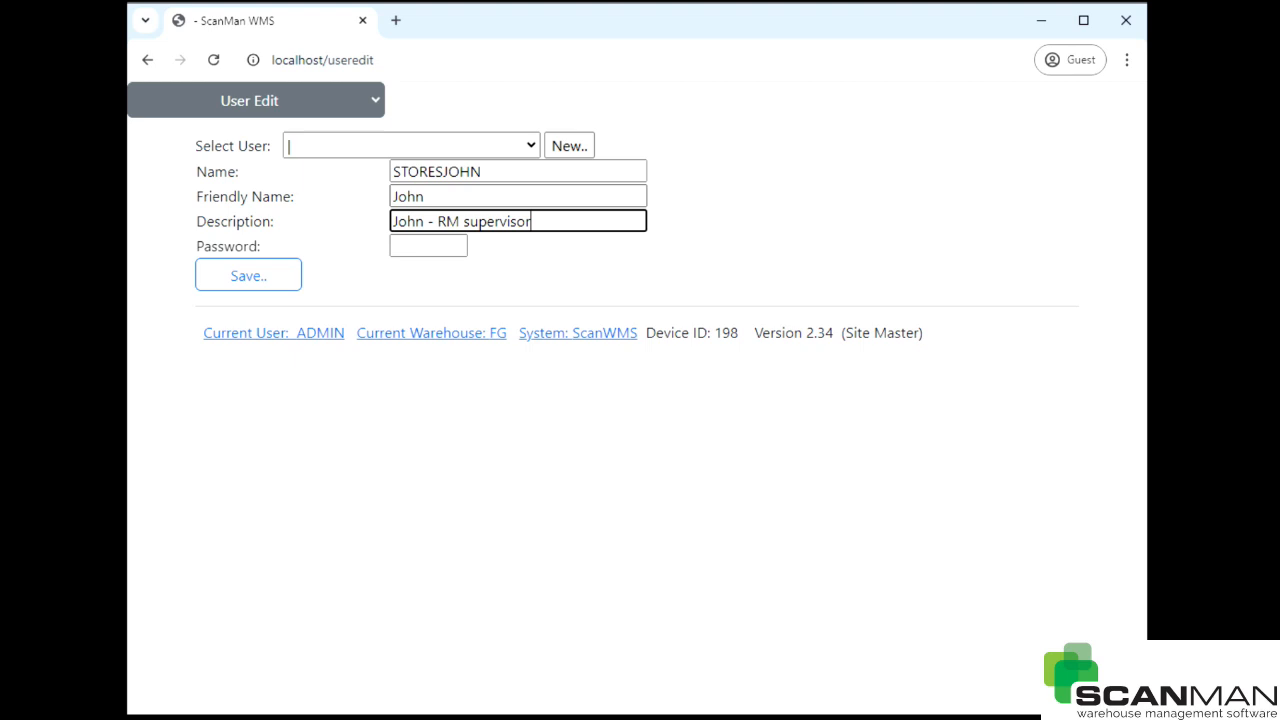
pyautogui.click(411, 248)
pyautogui.write('1234')
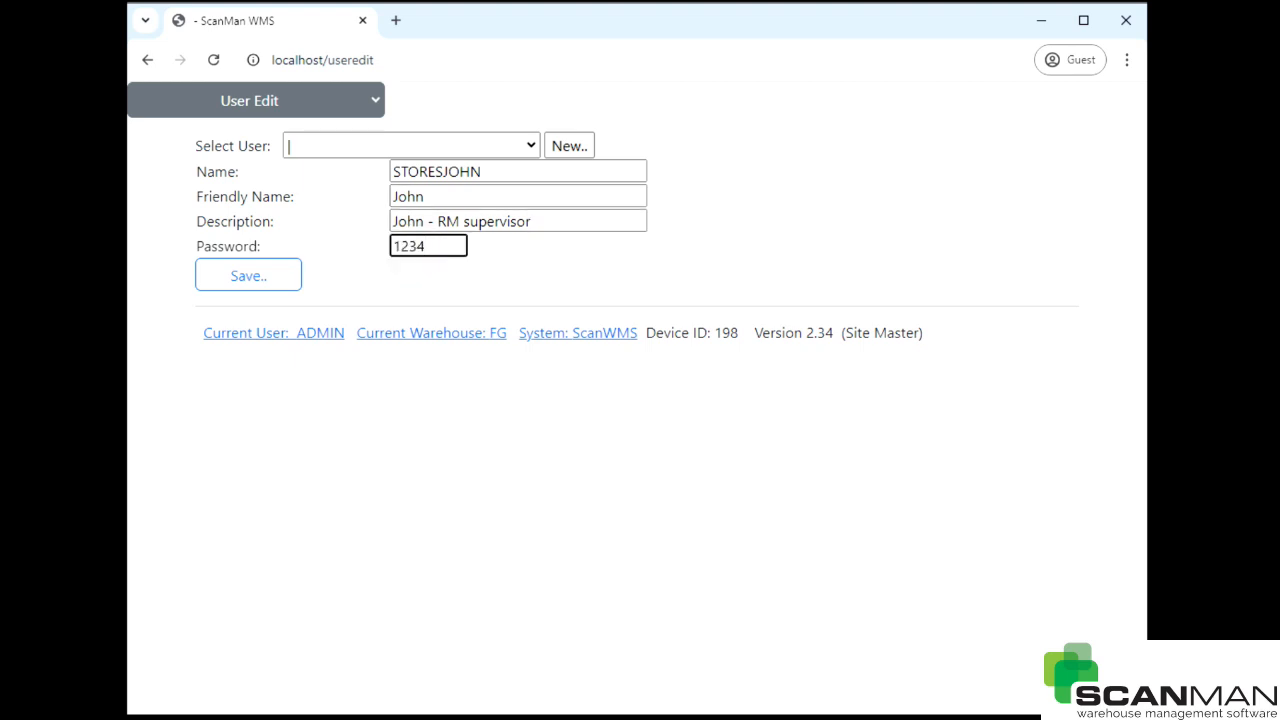
pyautogui.click(220, 283)
# - Allow the DataCapture and Stores permissions for STORESJOHN
pyautogui.click(325, 357)
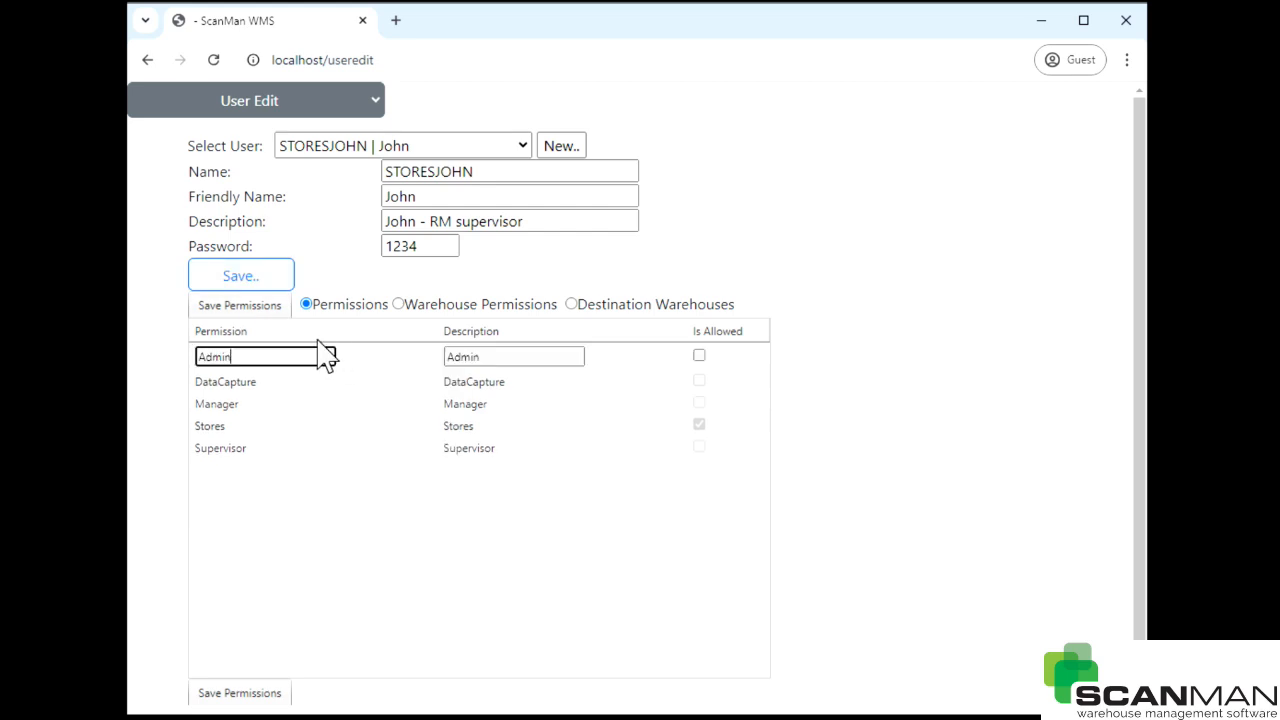
pyautogui.click(320, 378)
pyautogui.click(648, 400)
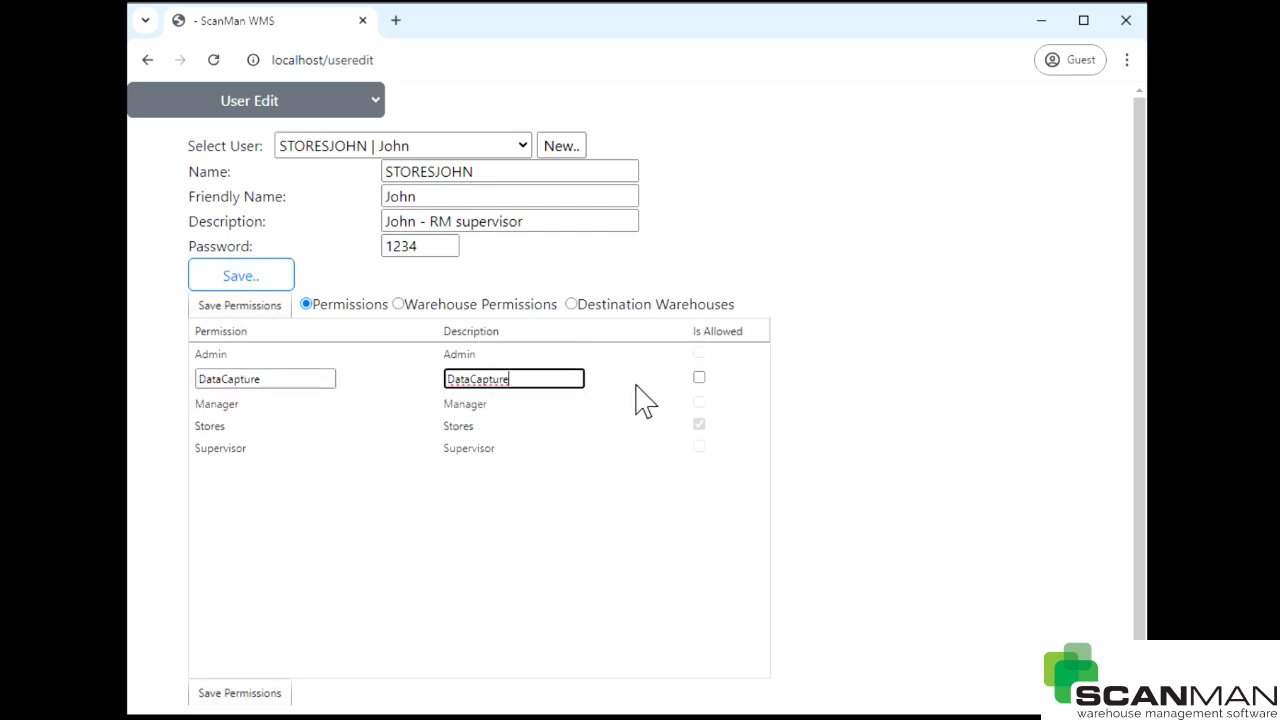
pyautogui.click(700, 379)
pyautogui.click(705, 402)
pyautogui.click(699, 422)
pyautogui.click(699, 422)
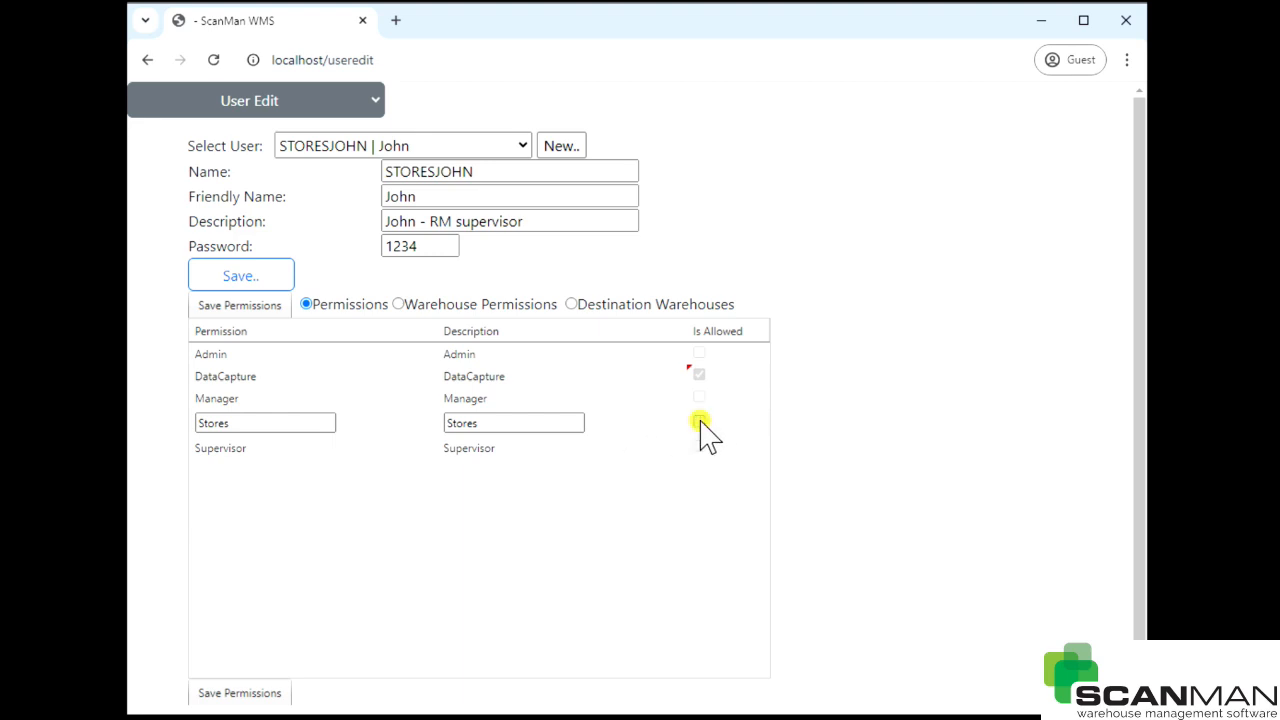
pyautogui.click(699, 422)
# - Allow the Manager and Supervisor permissions and save STORESJOHN's permissions
pyautogui.click(640, 448)
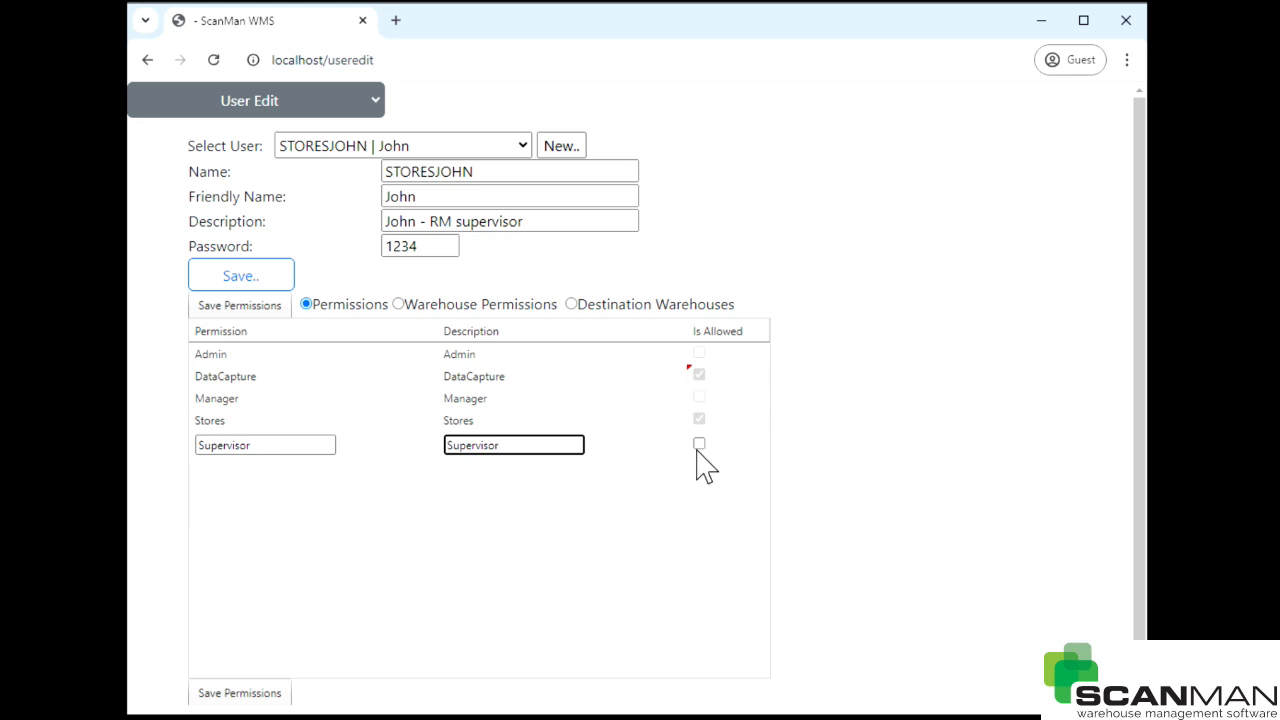
pyautogui.click(699, 398)
pyautogui.click(699, 398)
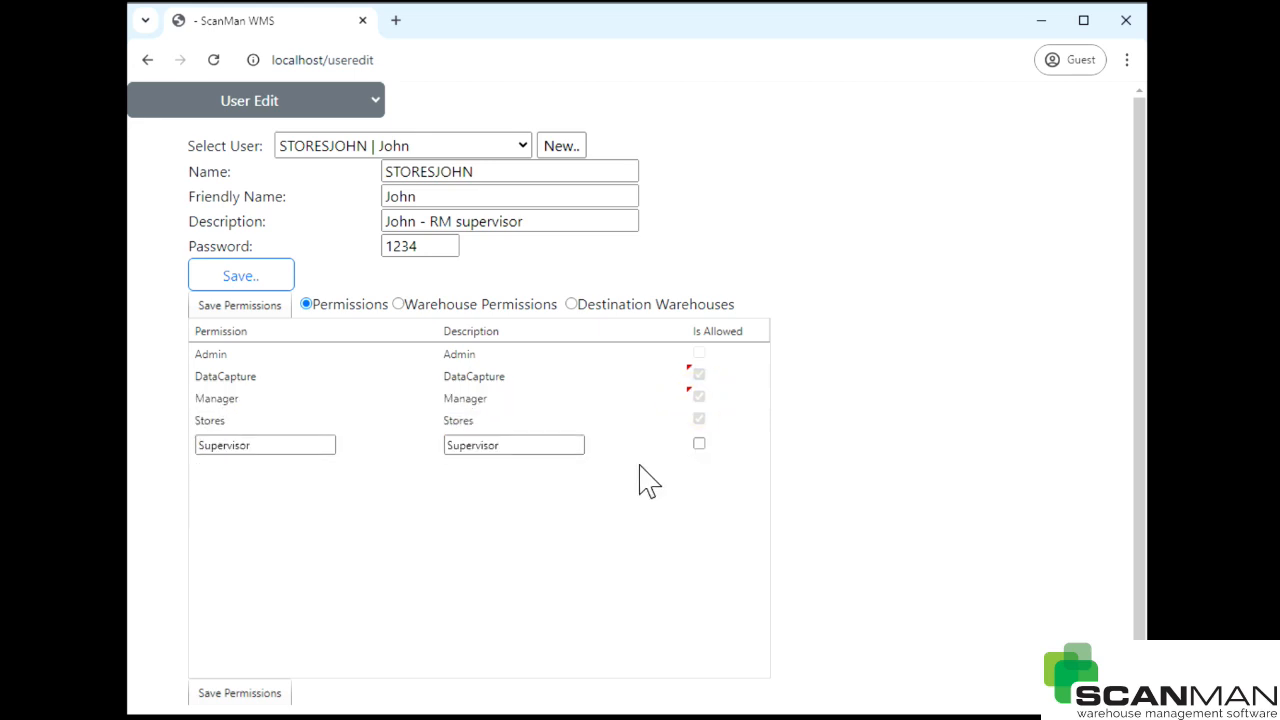
pyautogui.click(699, 443)
pyautogui.click(314, 354)
pyautogui.click(255, 310)
pyautogui.click(423, 305)
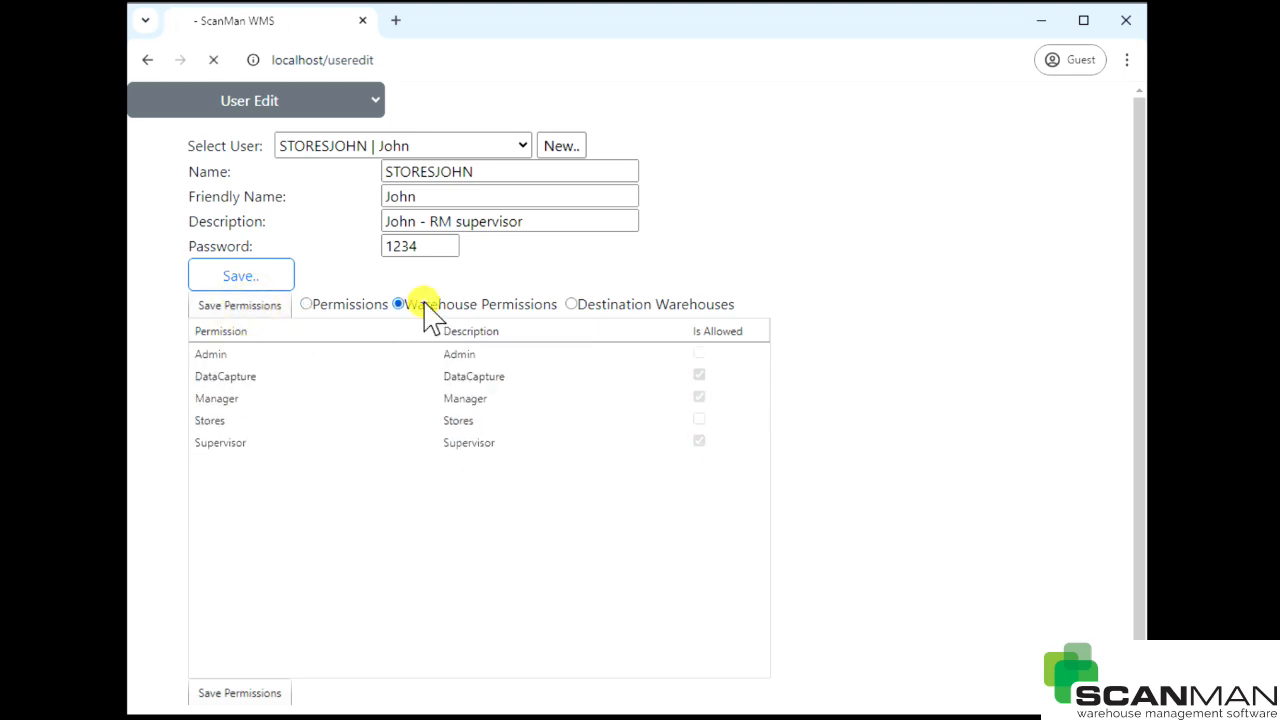
# - Grant STORESJOHN access to warehouse RM and save the warehouse permissions
pyautogui.click(423, 385)
pyautogui.click(696, 378)
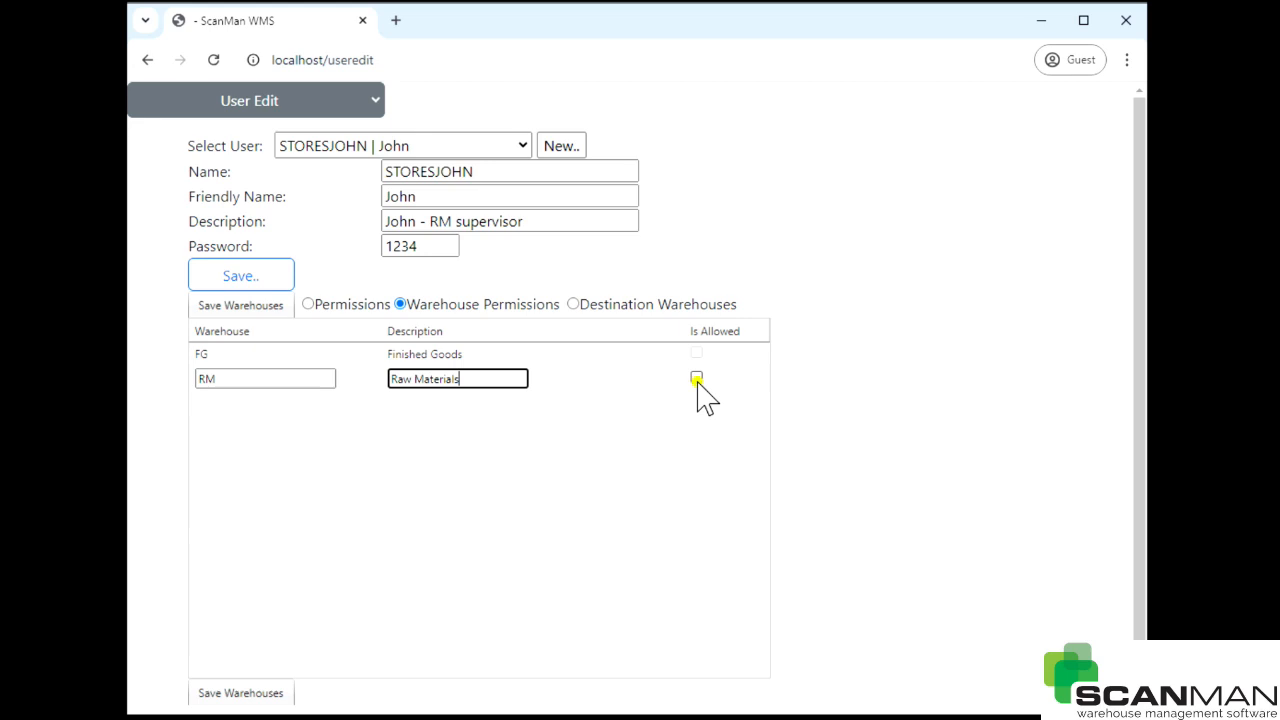
pyautogui.click(430, 355)
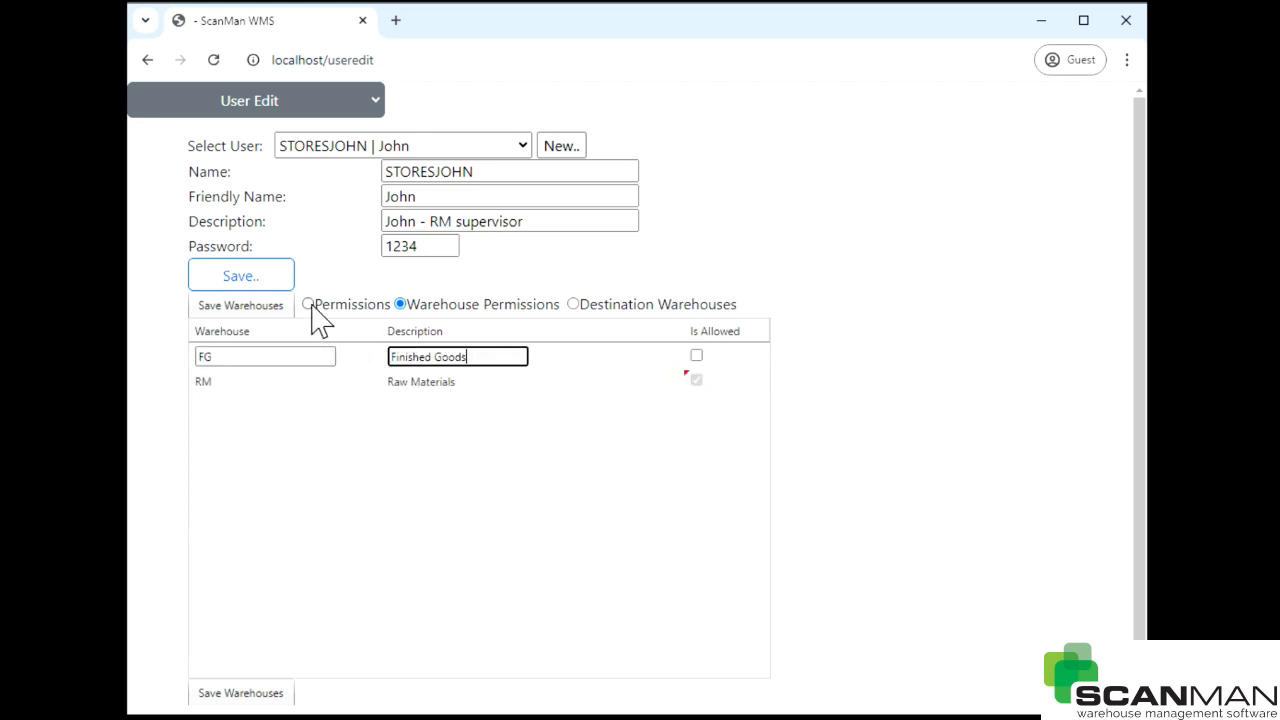
pyautogui.click(250, 316)
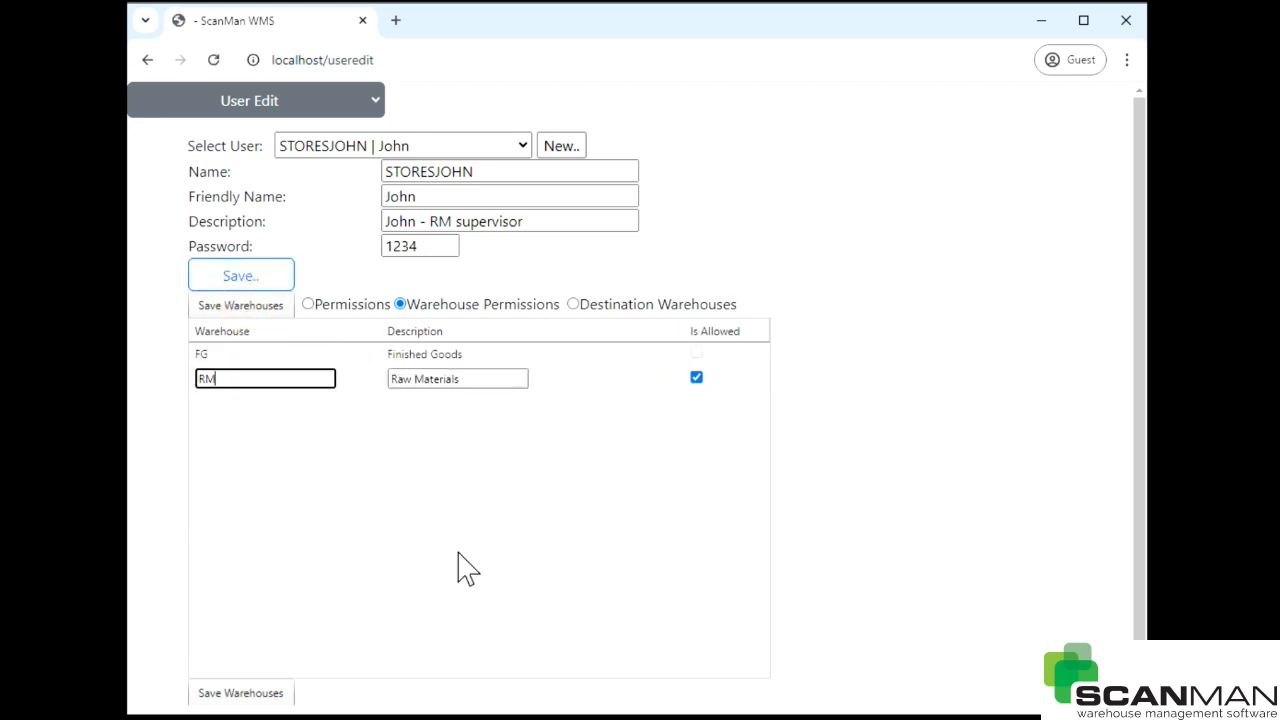
# - Allow FG and RM as STORESJOHN's destination warehouses and save
pyautogui.click(573, 304)
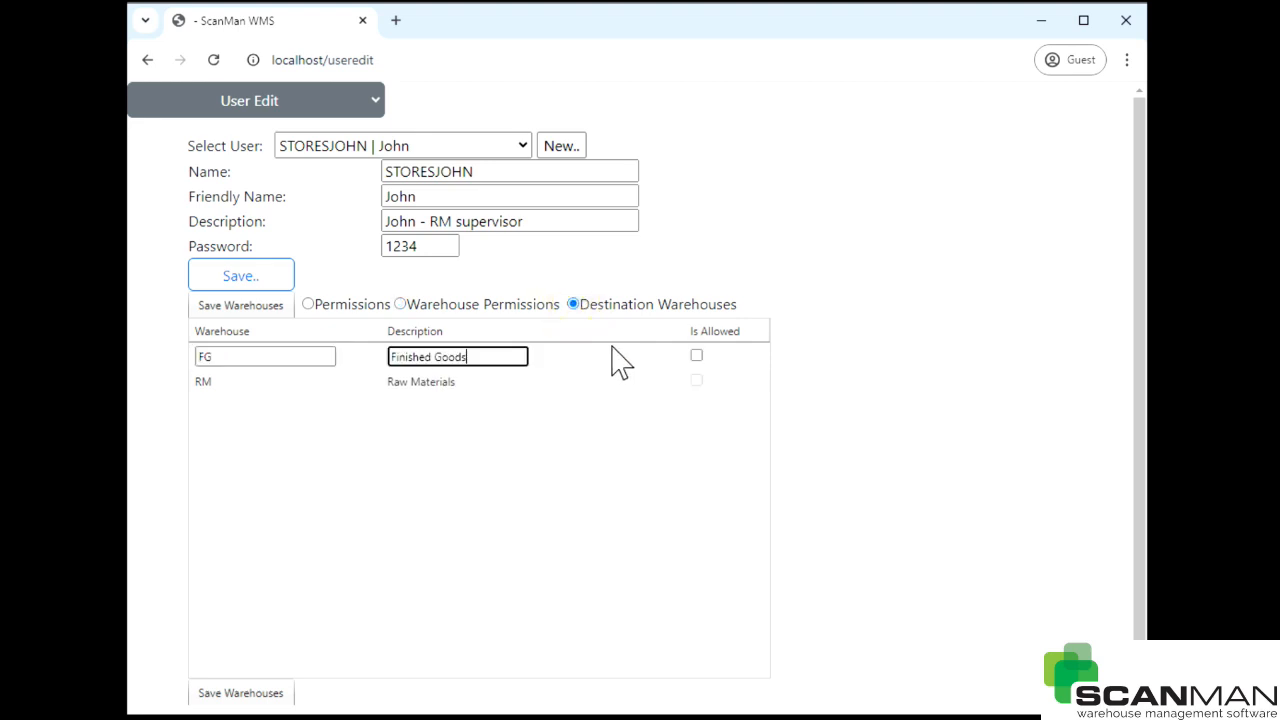
pyautogui.click(678, 356)
pyautogui.click(696, 354)
pyautogui.click(697, 378)
pyautogui.click(696, 377)
pyautogui.click(297, 360)
pyautogui.click(243, 308)
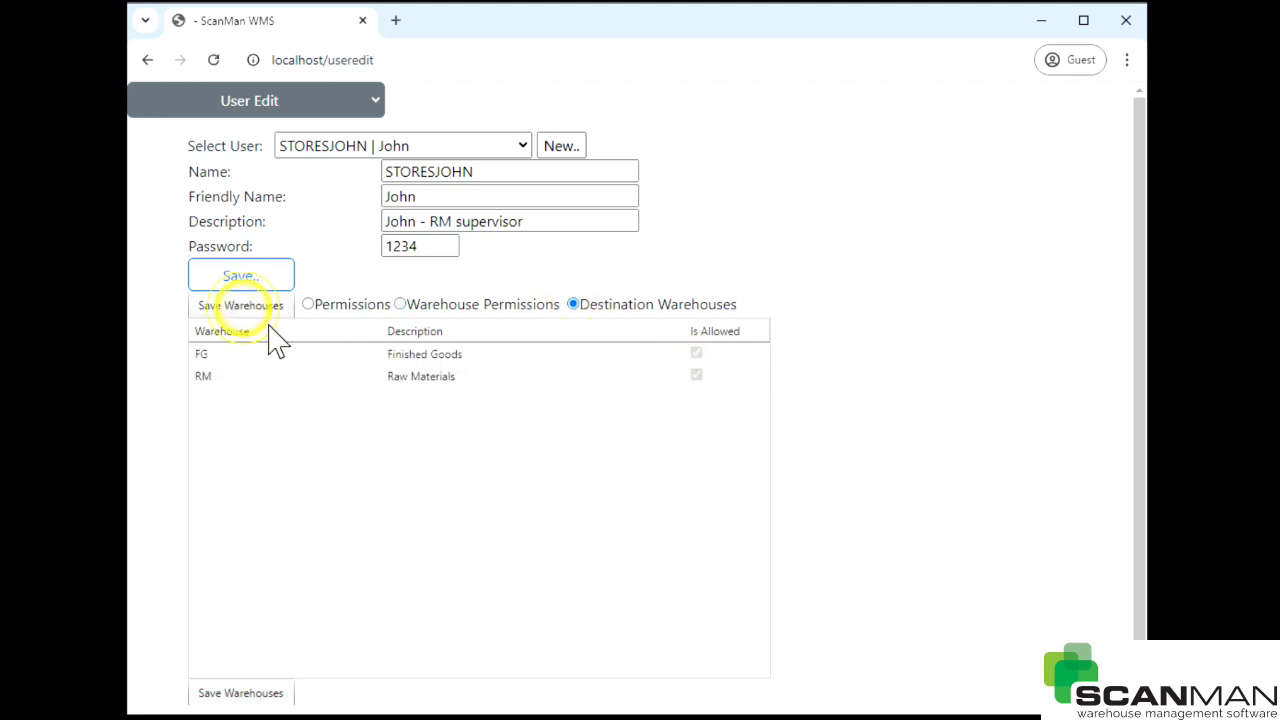
# - Append '-printing' to the description, making it 'John - RM supervisor -printing', and save
pyautogui.click(412, 308)
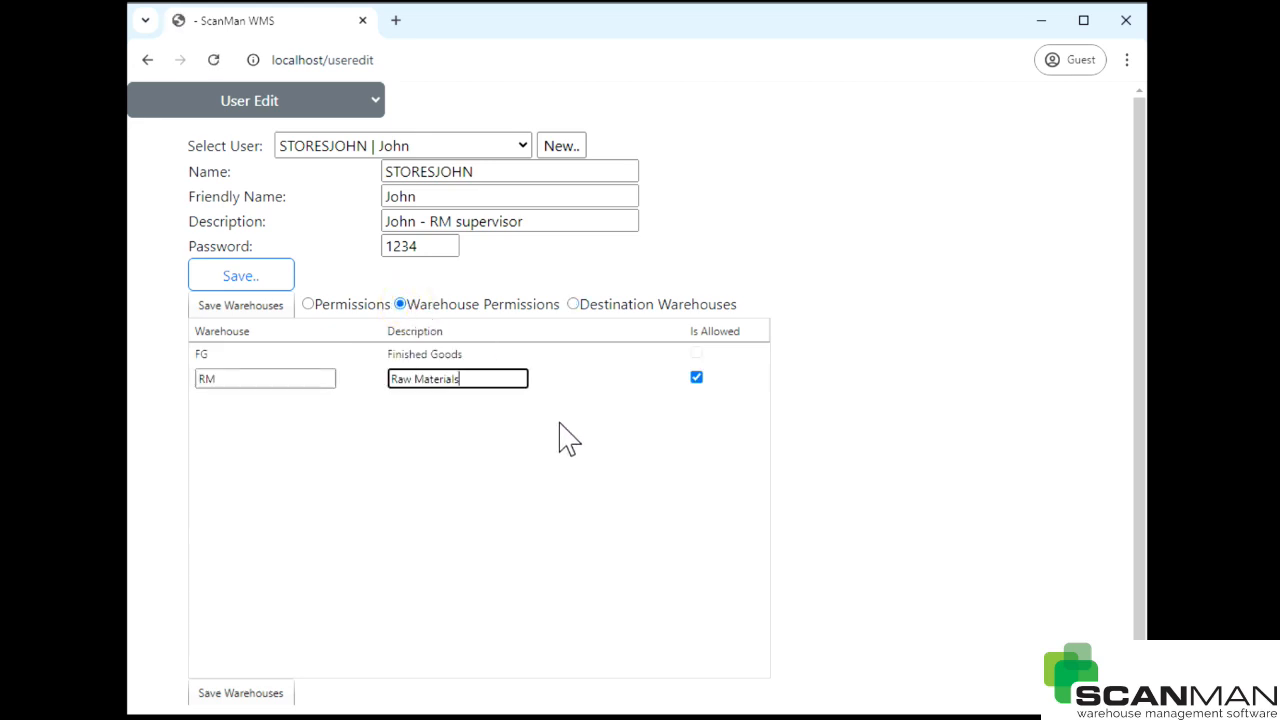
pyautogui.click(467, 356)
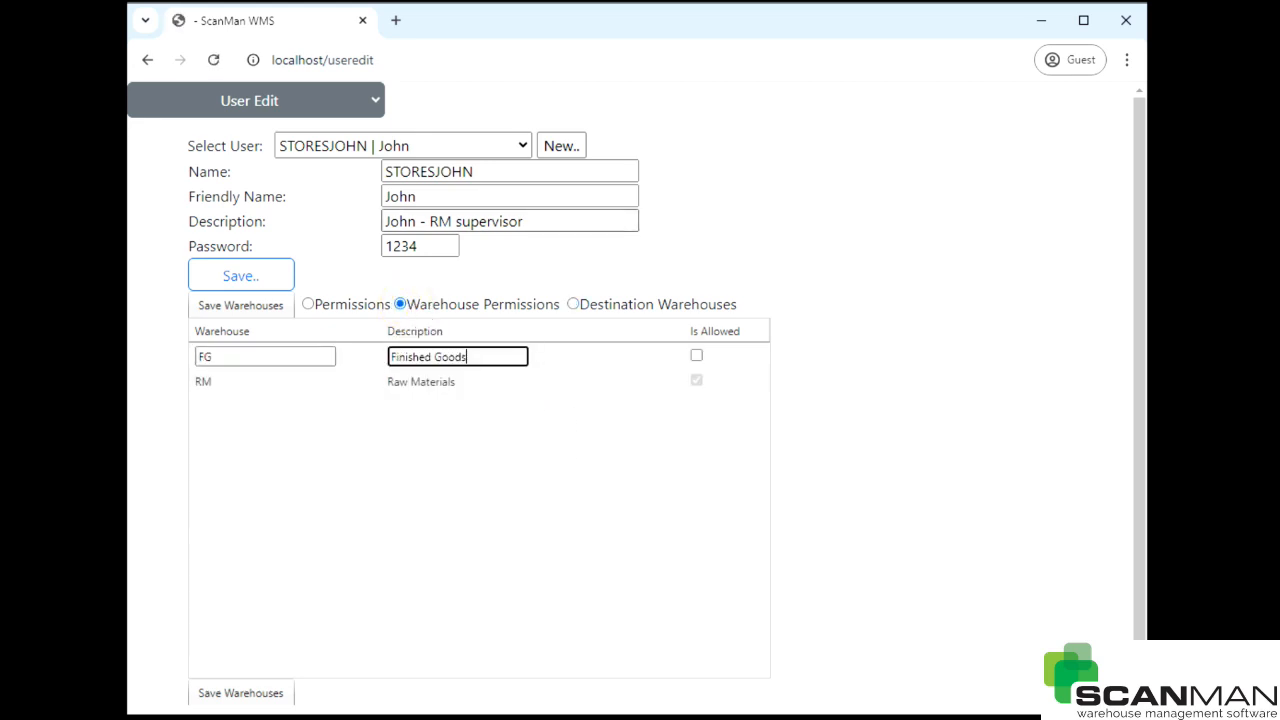
pyautogui.click(523, 220)
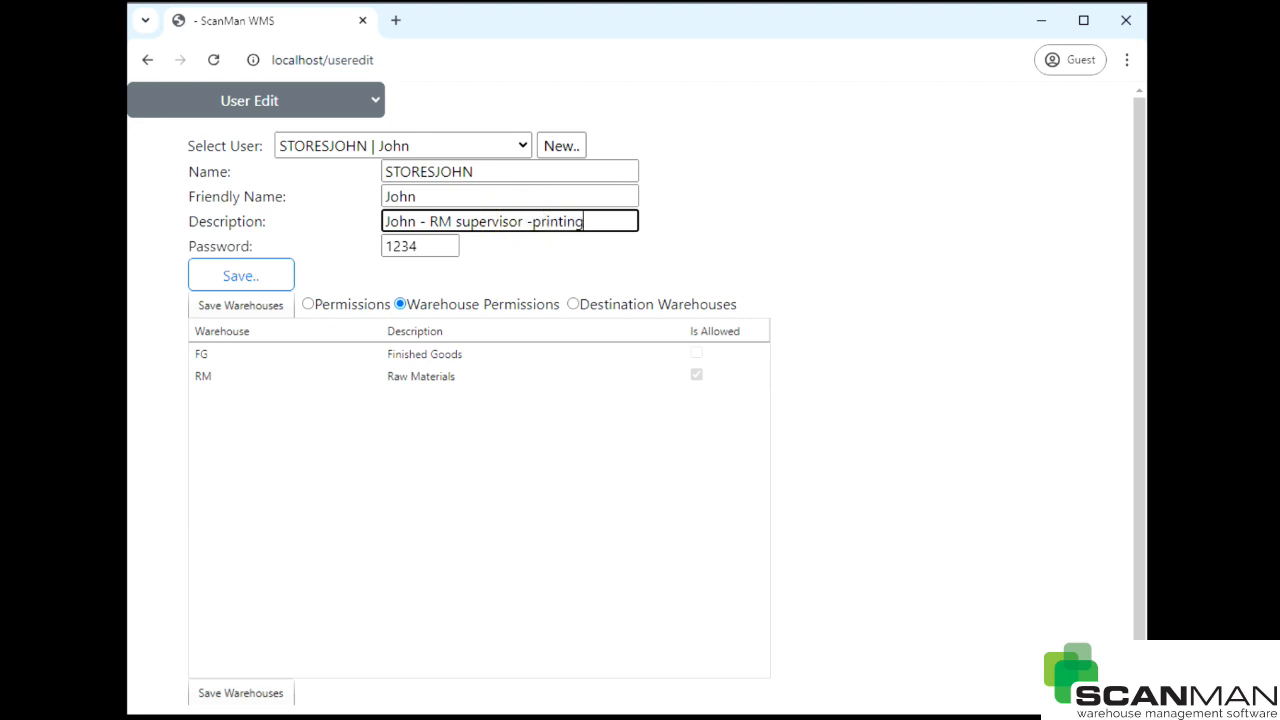
pyautogui.write('-printing')
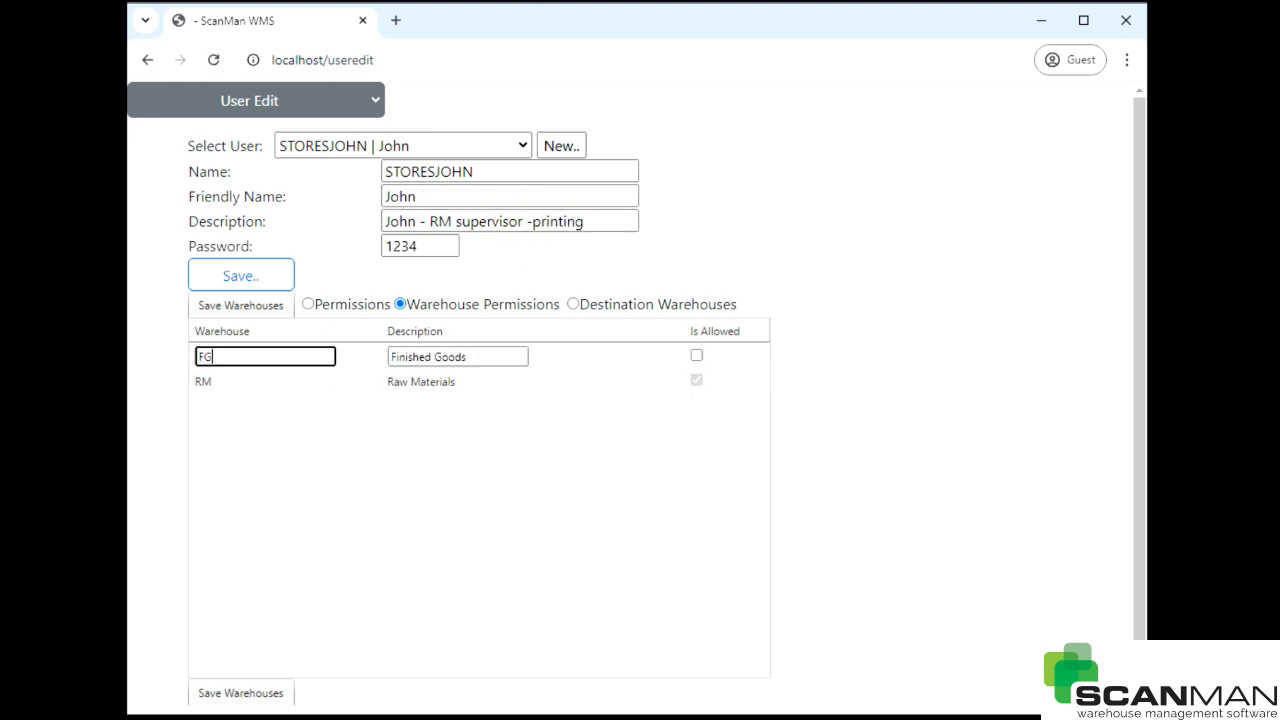
pyautogui.click(245, 279)
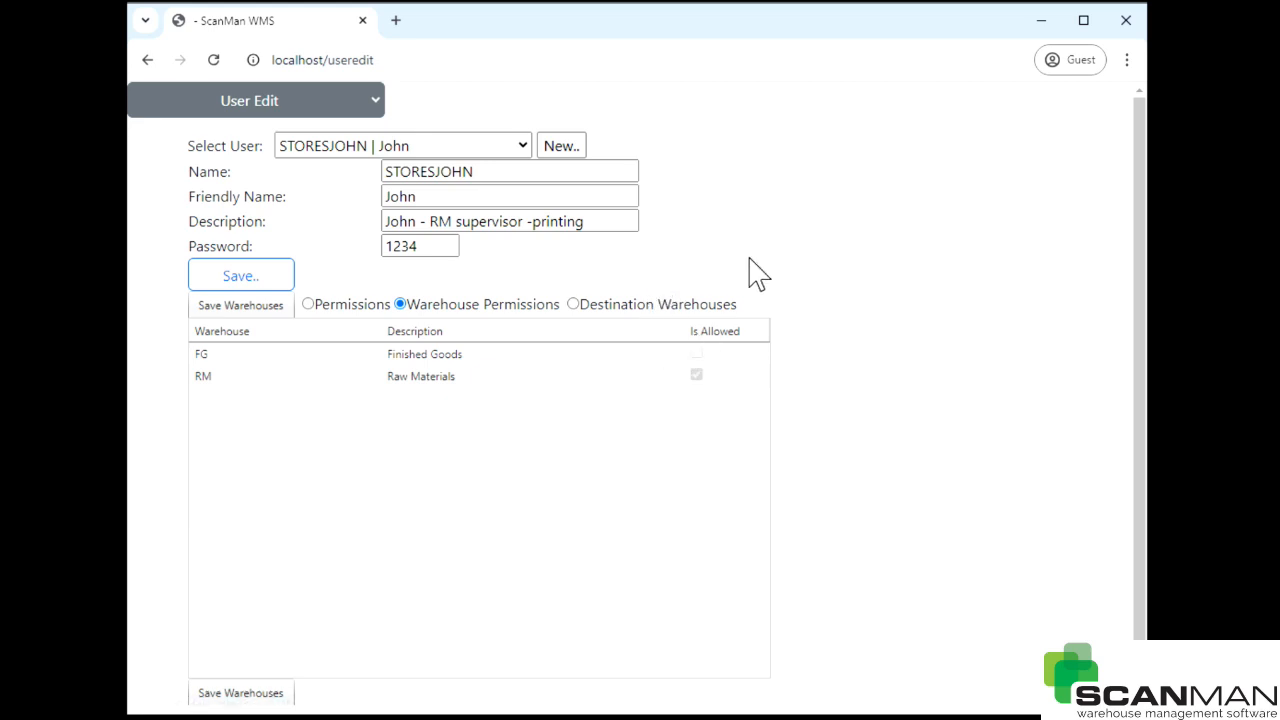
# - Create user ADMINJO with friendly name Jo, description 'Jo in production admin', and a password
pyautogui.click(562, 148)
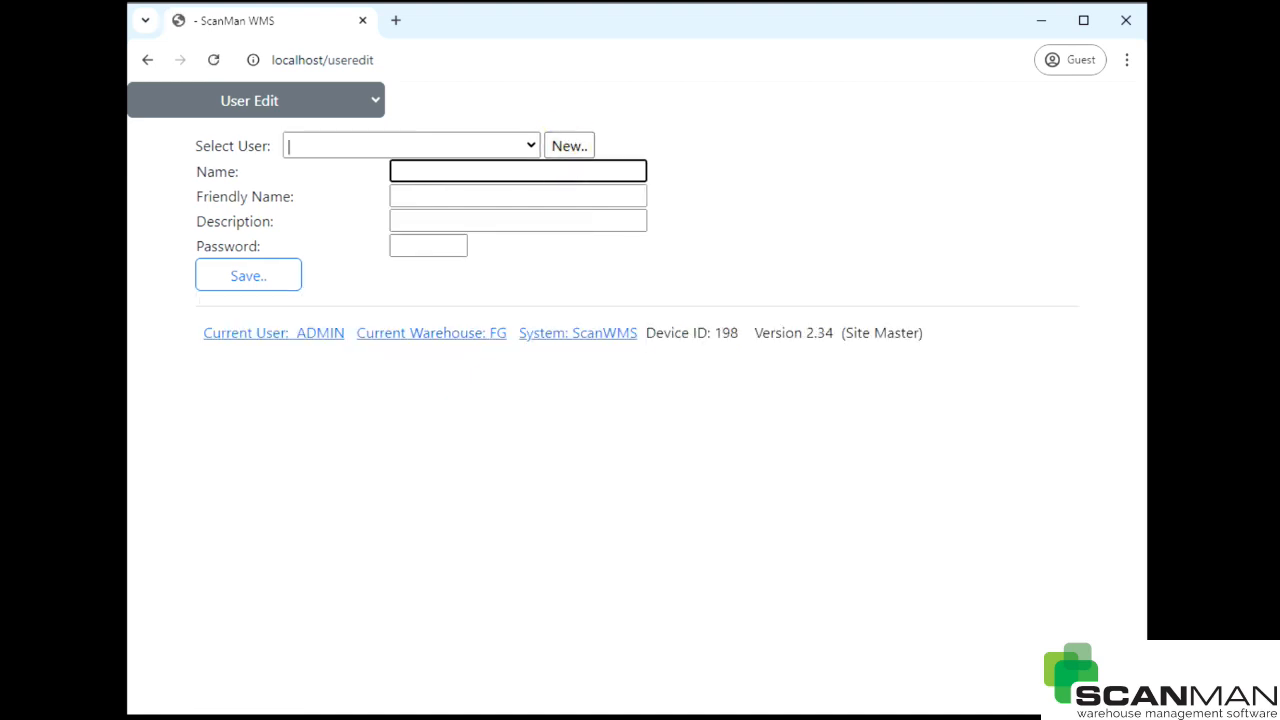
pyautogui.write('ADMINJO')
pyautogui.click(412, 196)
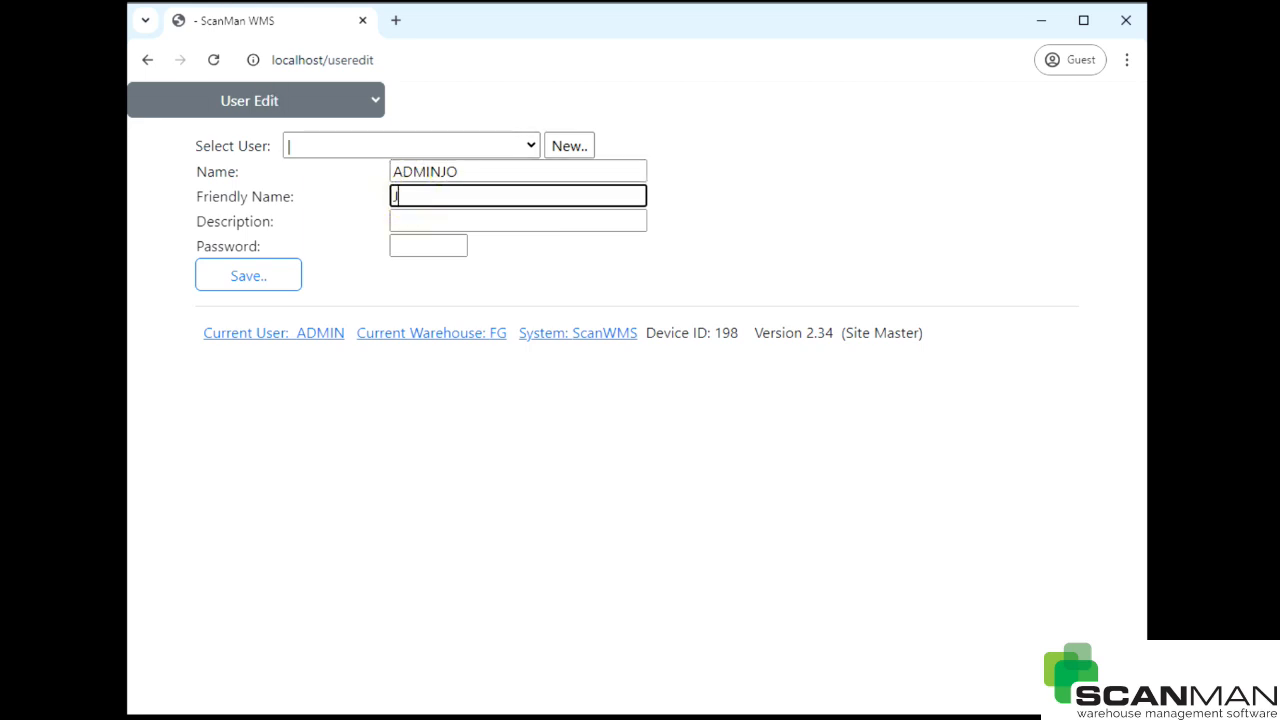
pyautogui.click(443, 222)
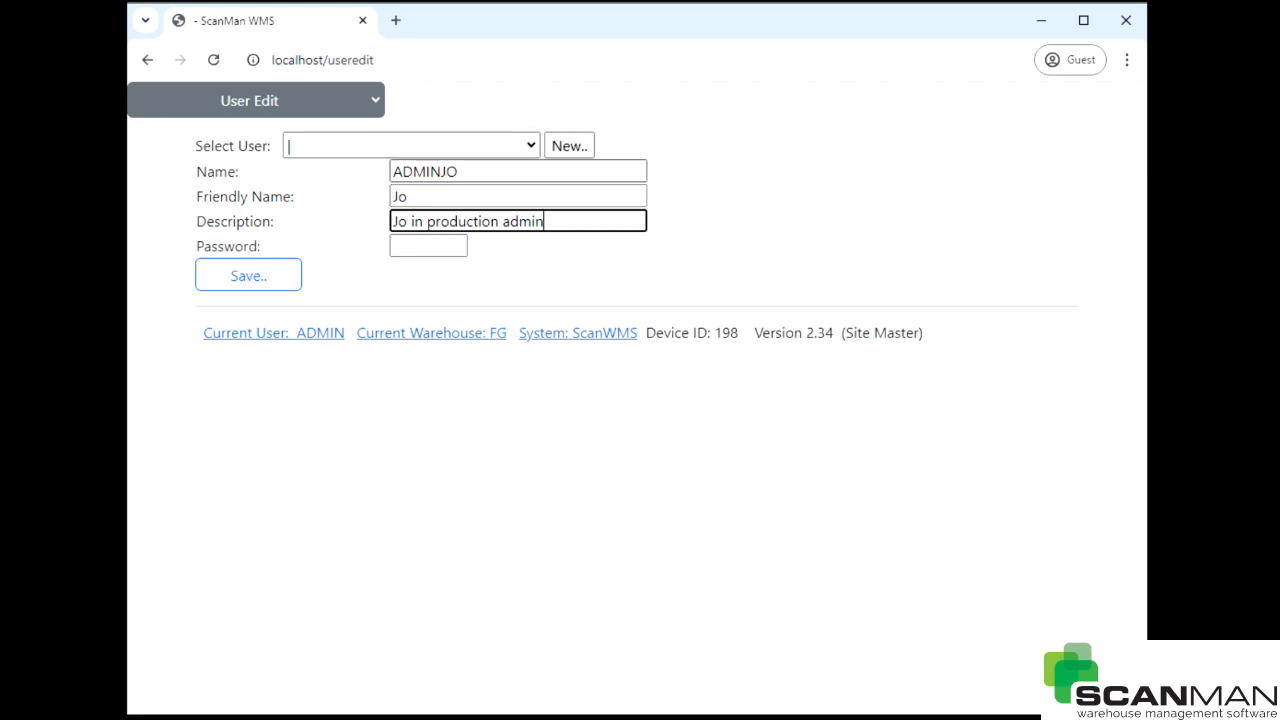
pyautogui.click(428, 246)
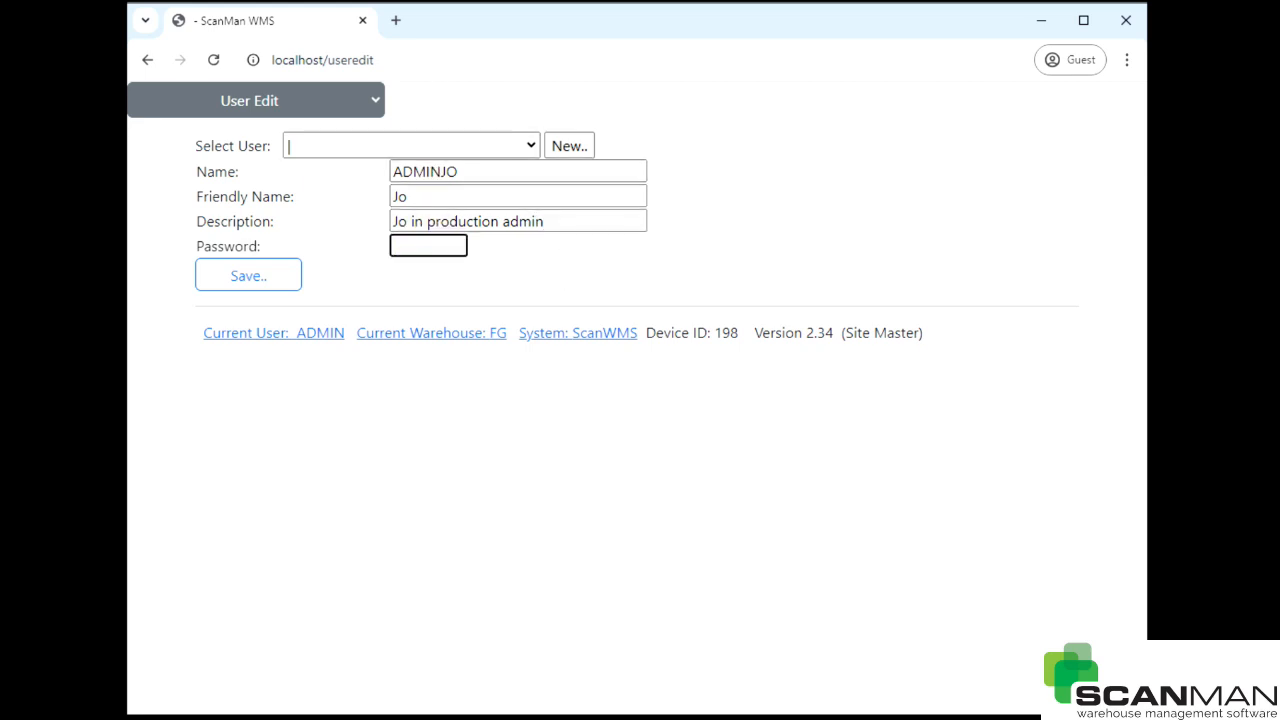
pyautogui.click(274, 280)
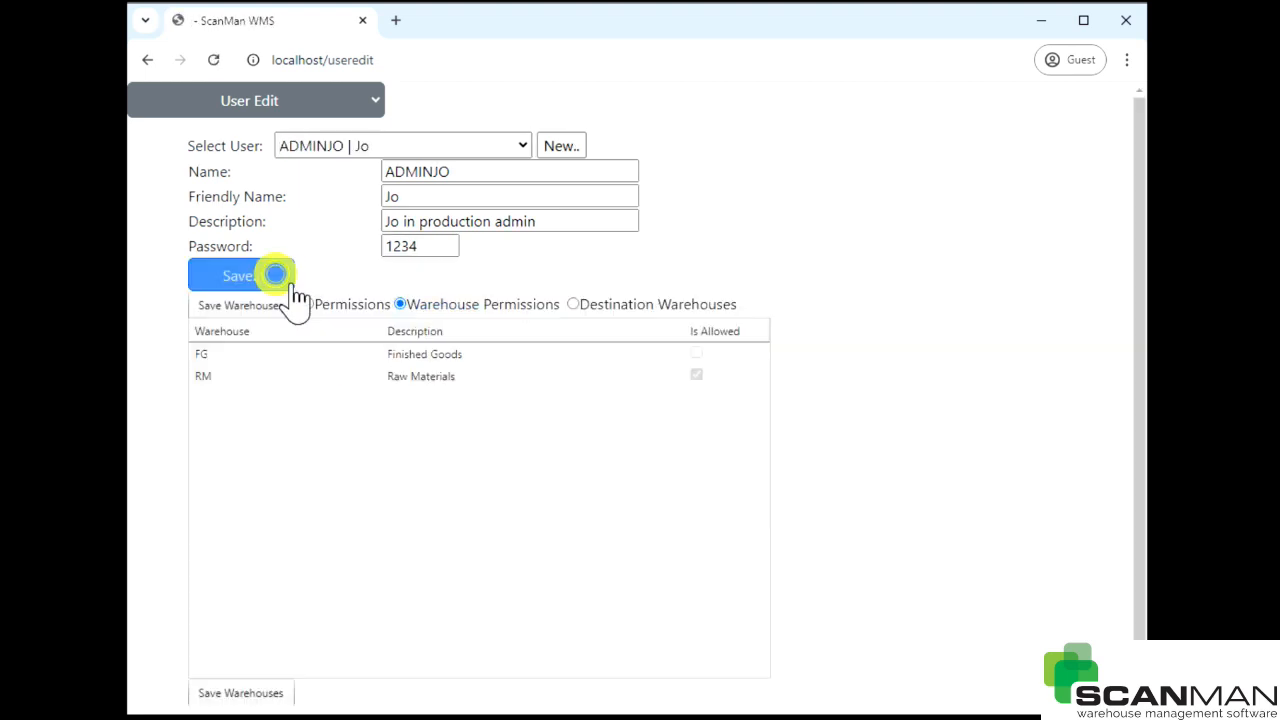
# - Allow DataCapture, Manager, Stores and Supervisor for ADMINJO and save the permissions
pyautogui.click(430, 358)
pyautogui.click(317, 301)
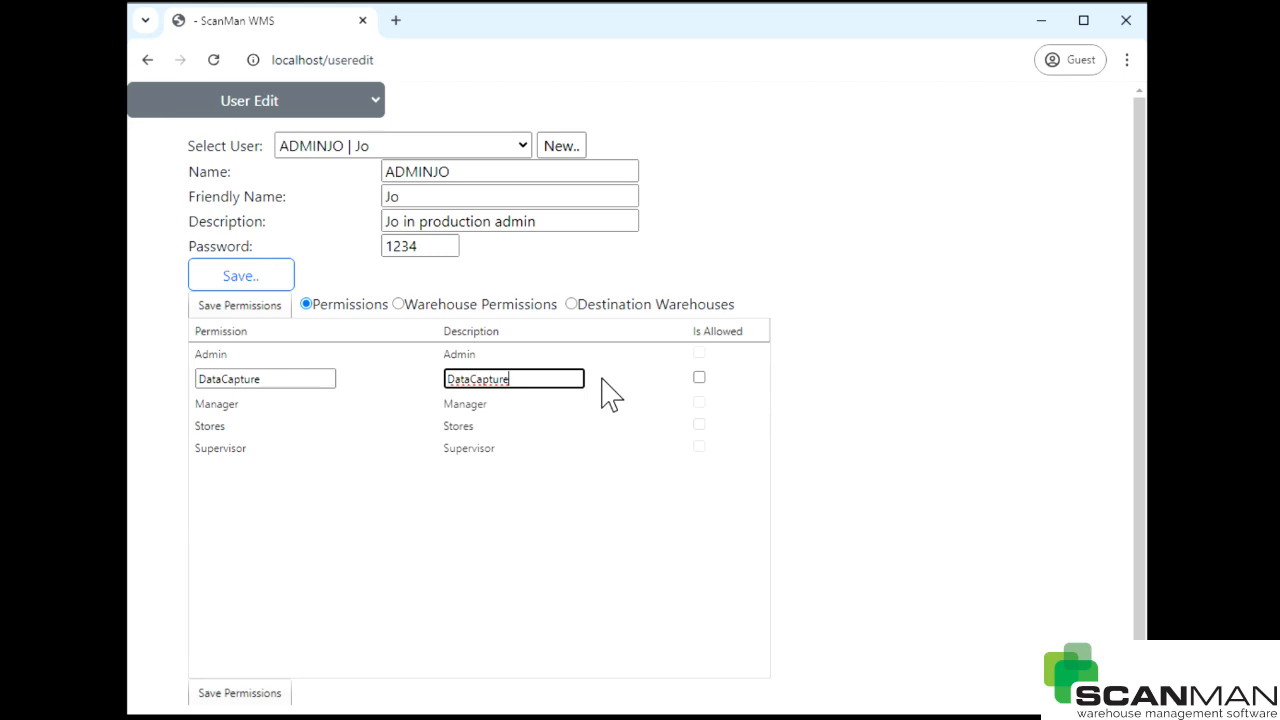
pyautogui.click(700, 380)
pyautogui.click(699, 400)
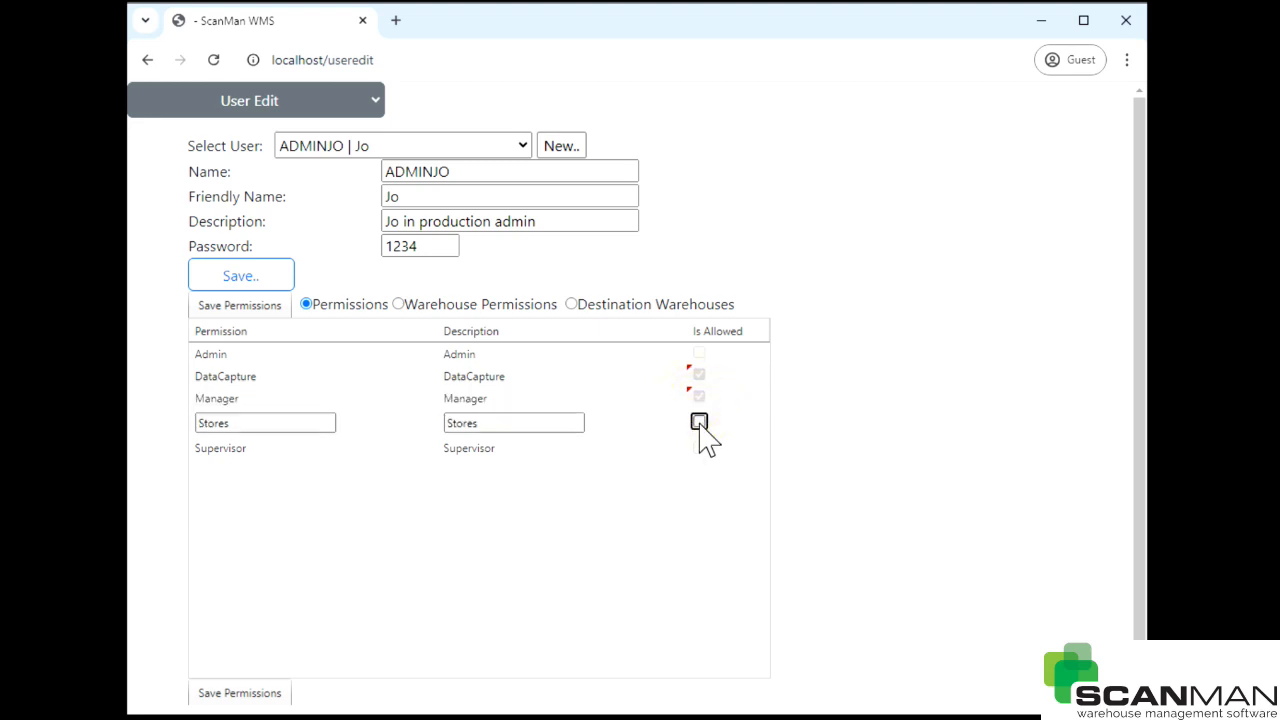
pyautogui.click(700, 423)
pyautogui.click(700, 446)
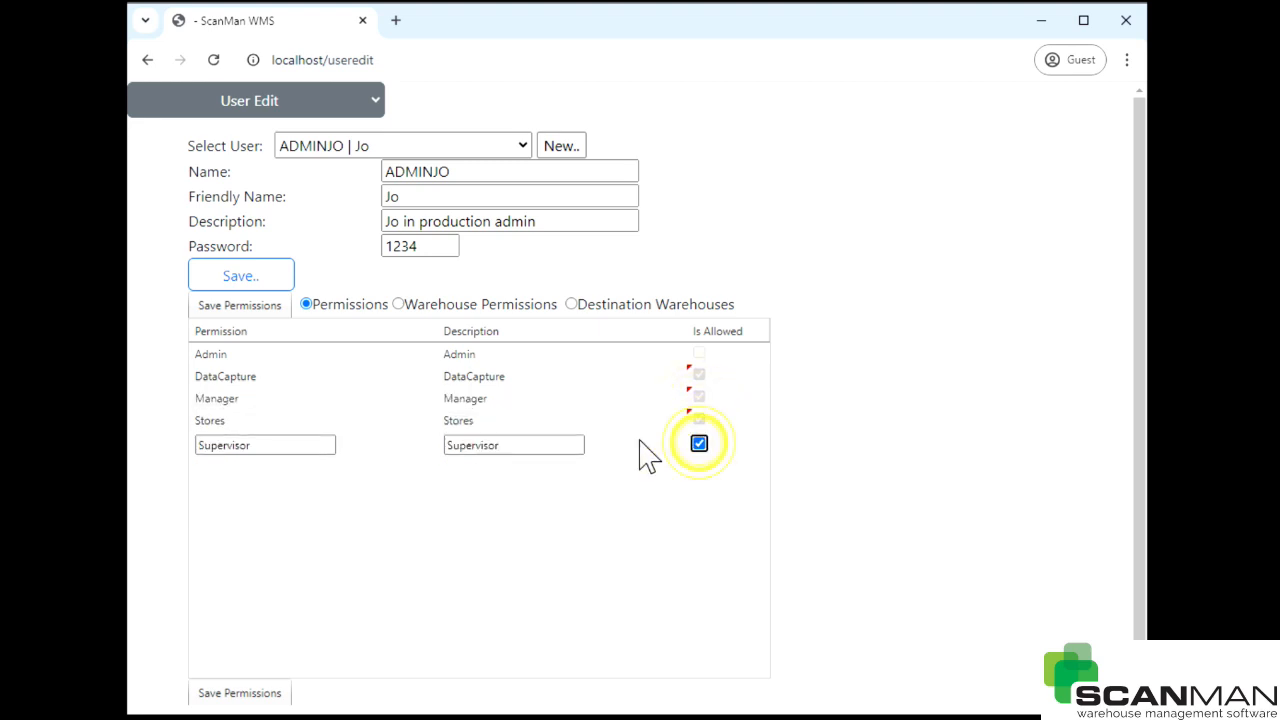
pyautogui.click(262, 310)
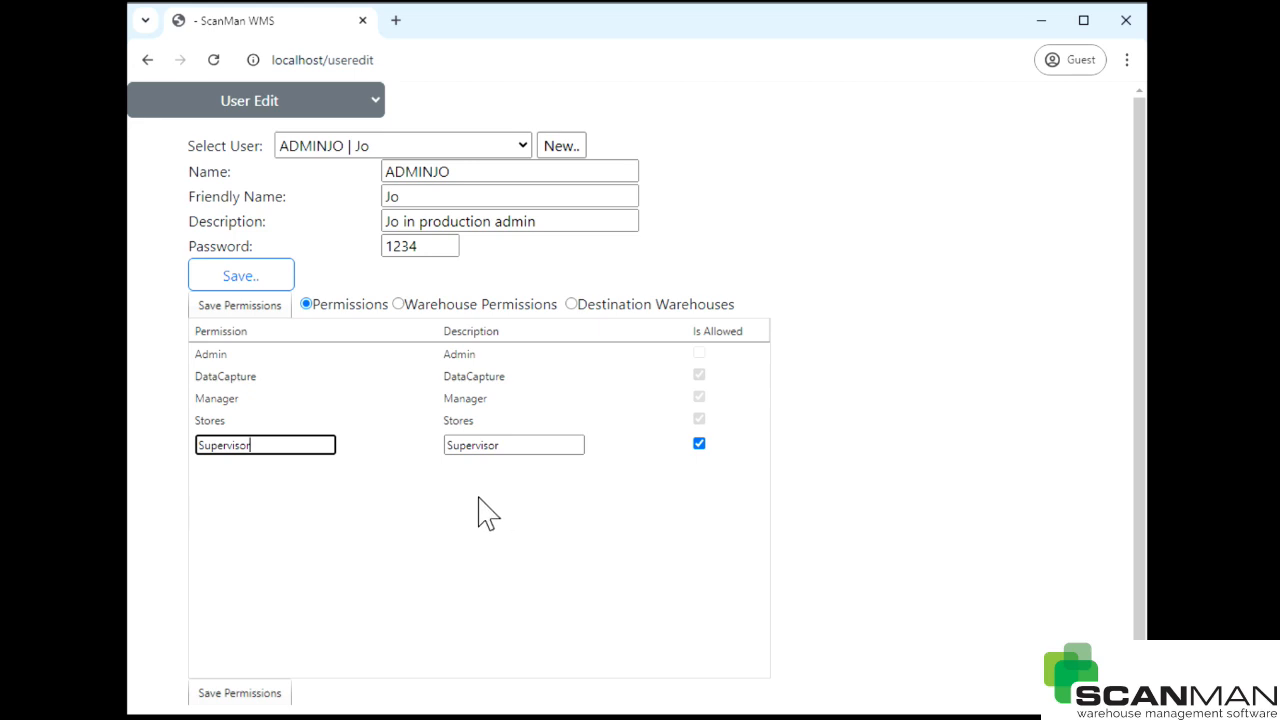
# - Grant ADMINJO access to the FG warehouse and save the warehouse permissions
pyautogui.click(399, 304)
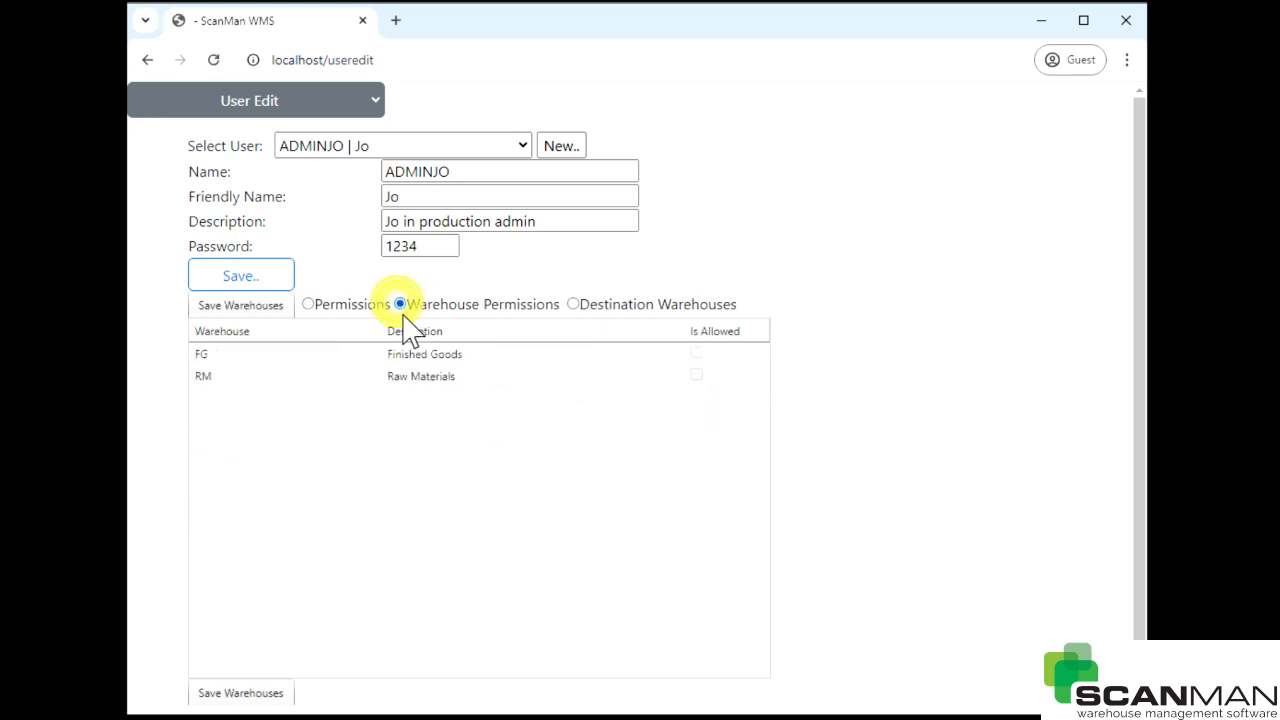
pyautogui.click(697, 365)
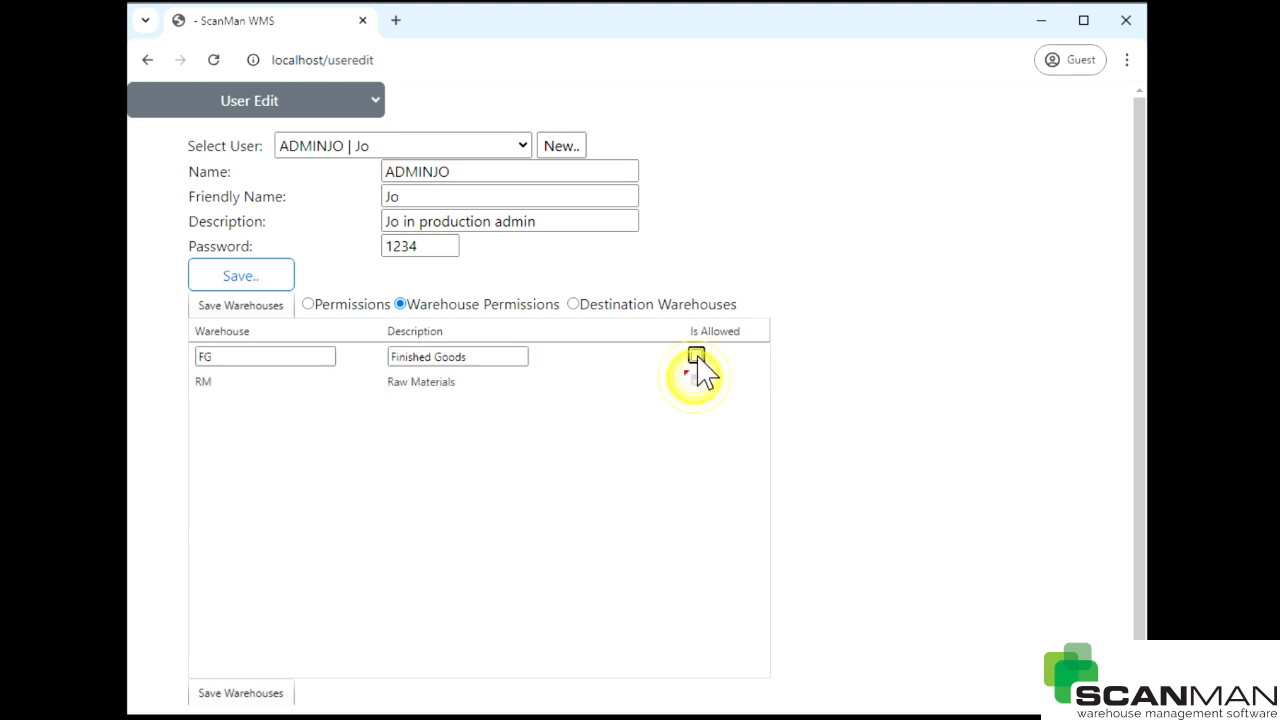
pyautogui.click(245, 306)
# - Allow FG and RM as ADMINJO's destination warehouses and save
pyautogui.click(573, 304)
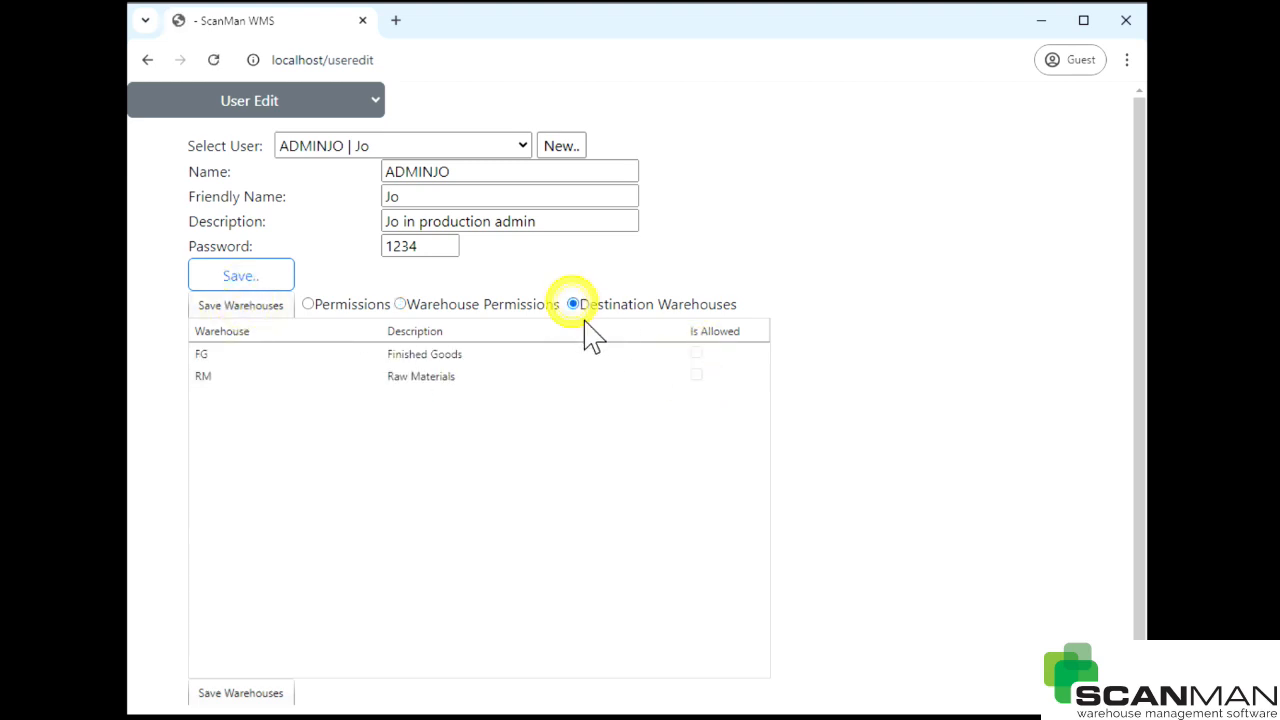
pyautogui.moveTo(667, 352)
pyautogui.click(702, 363)
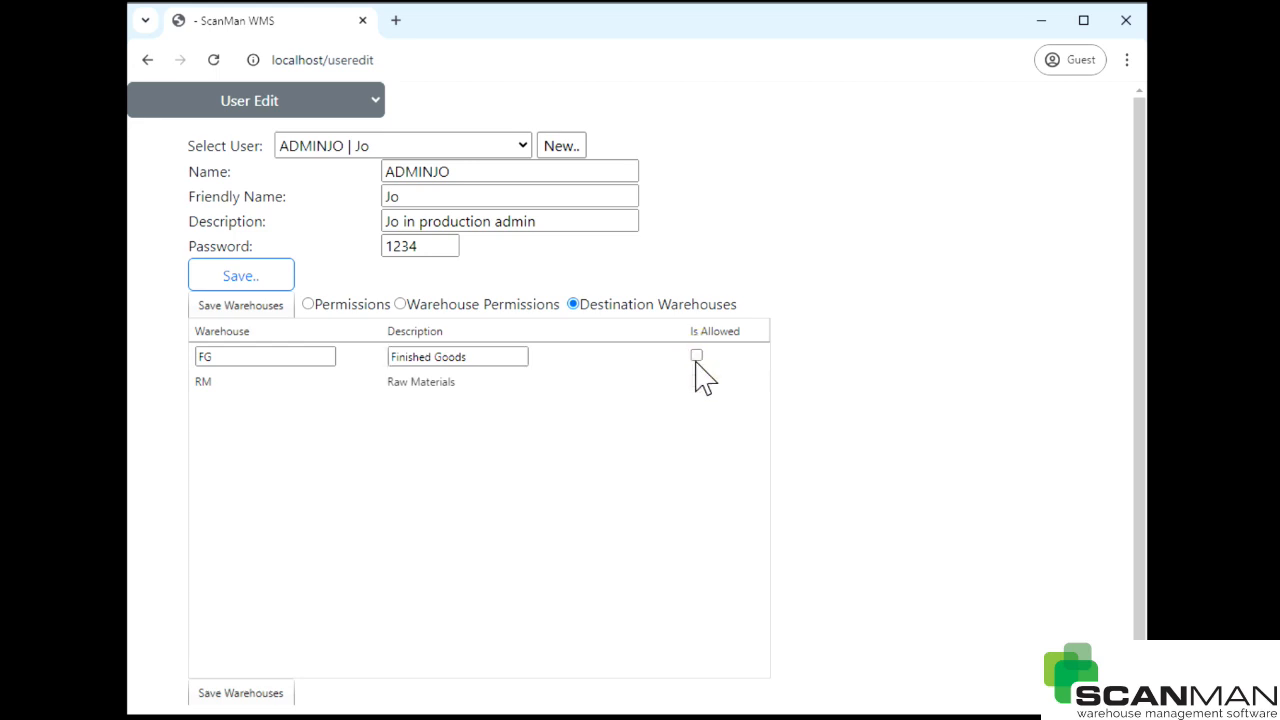
pyautogui.click(697, 357)
pyautogui.click(697, 376)
pyautogui.click(232, 307)
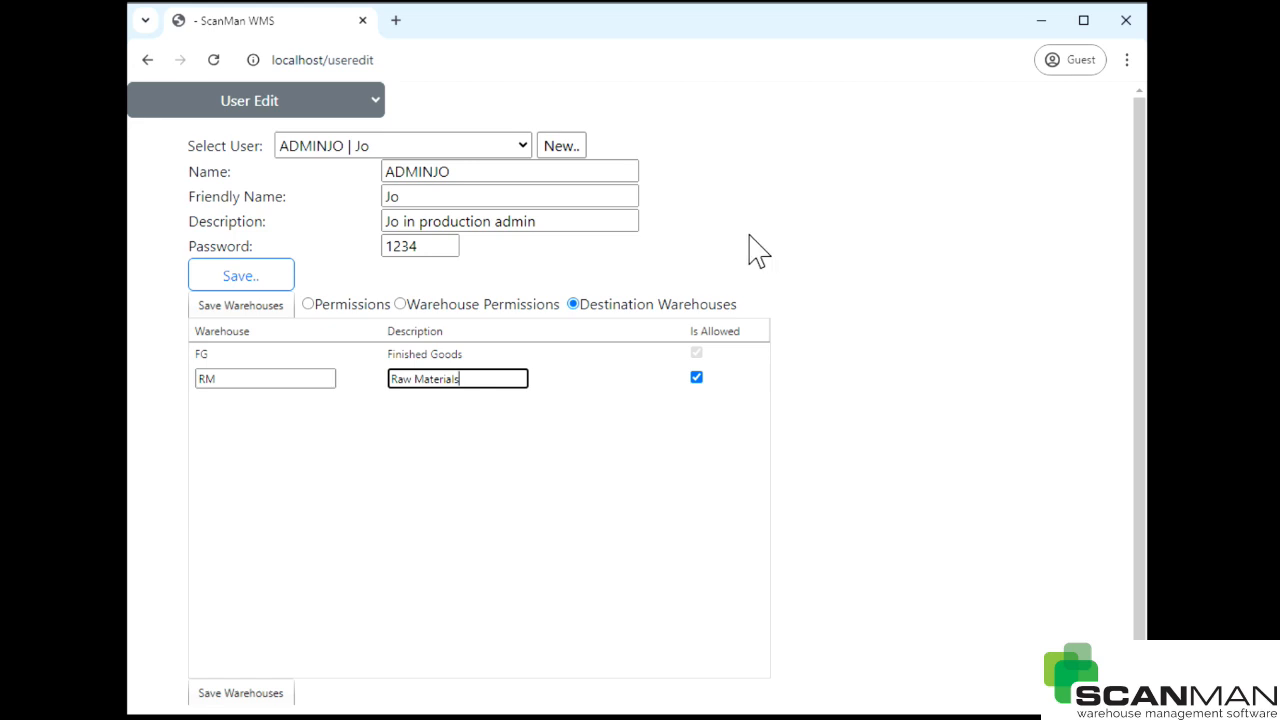
pyautogui.click(217, 106)
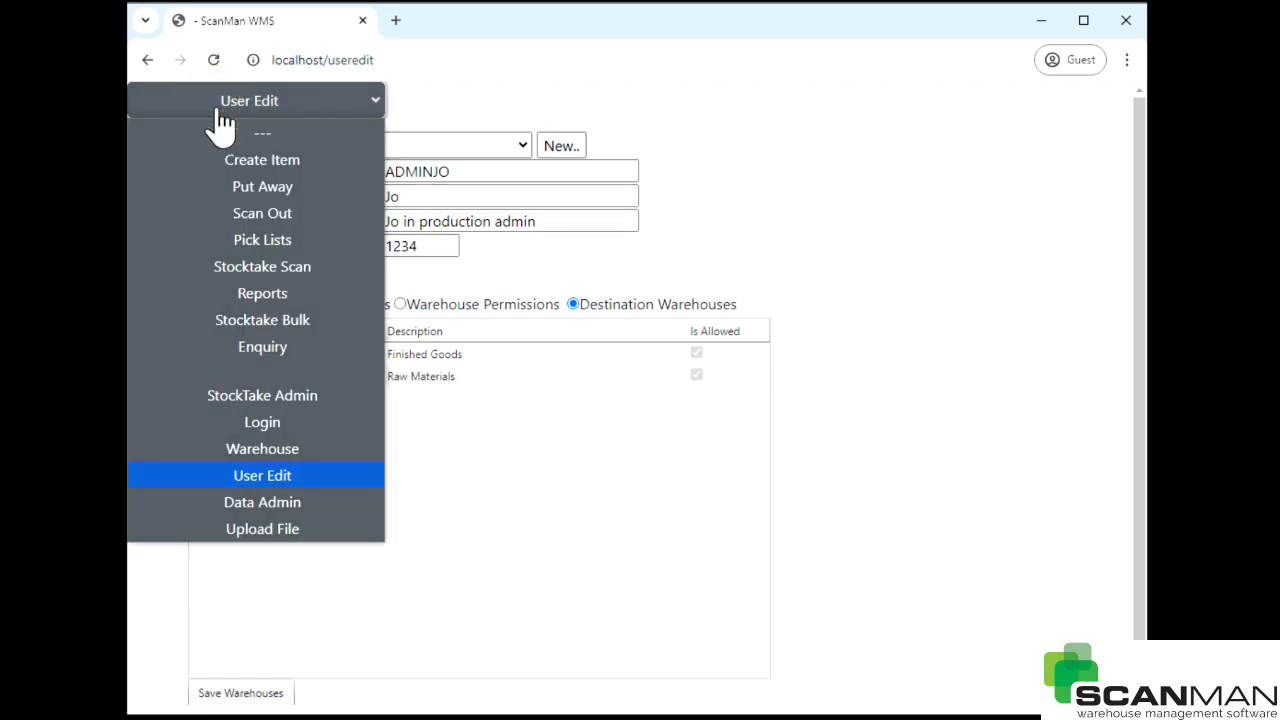
# - In Data Admin's Warehouse and StockCode Admin, list the FG warehouse's stock codes
pyautogui.click(235, 502)
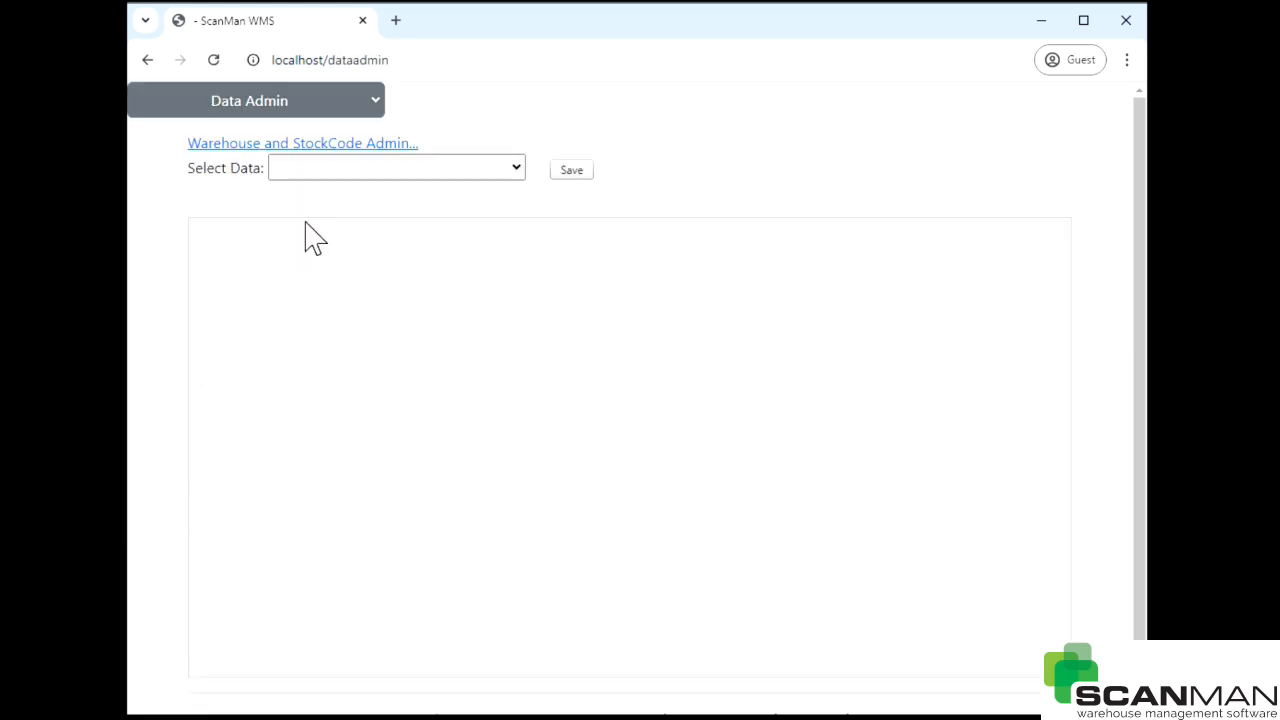
pyautogui.click(296, 145)
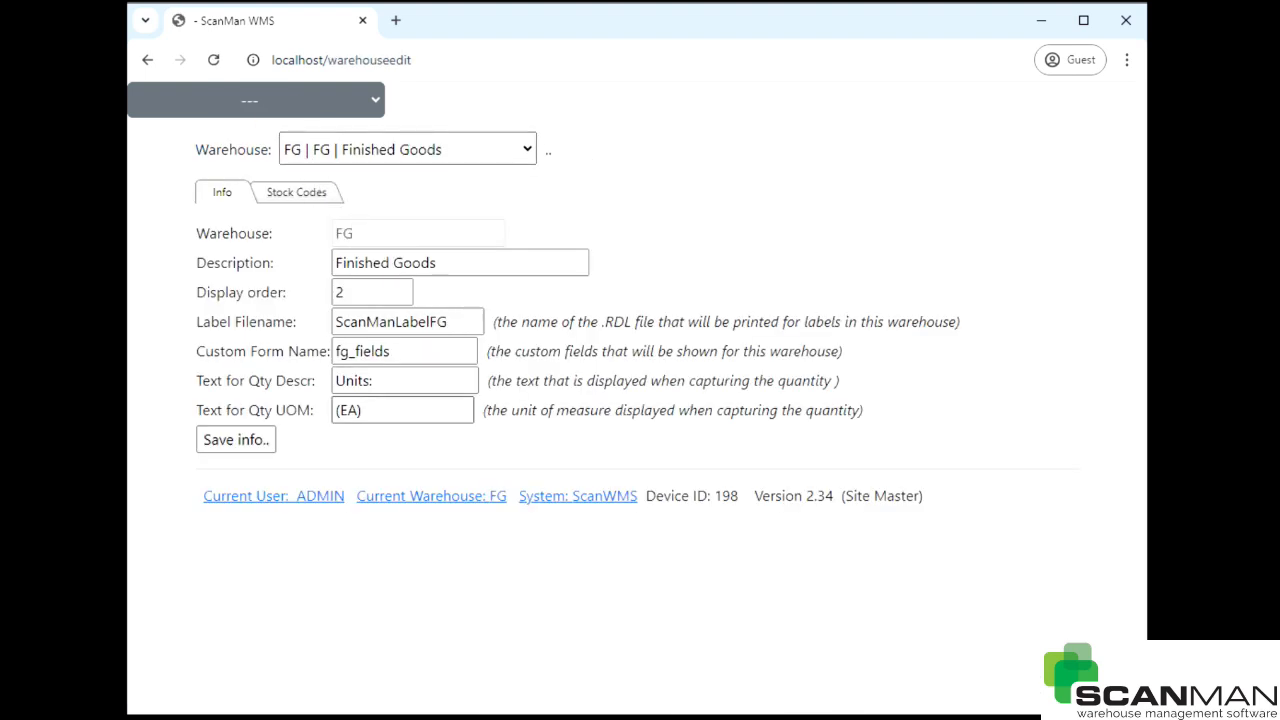
pyautogui.click(298, 195)
pyautogui.click(280, 234)
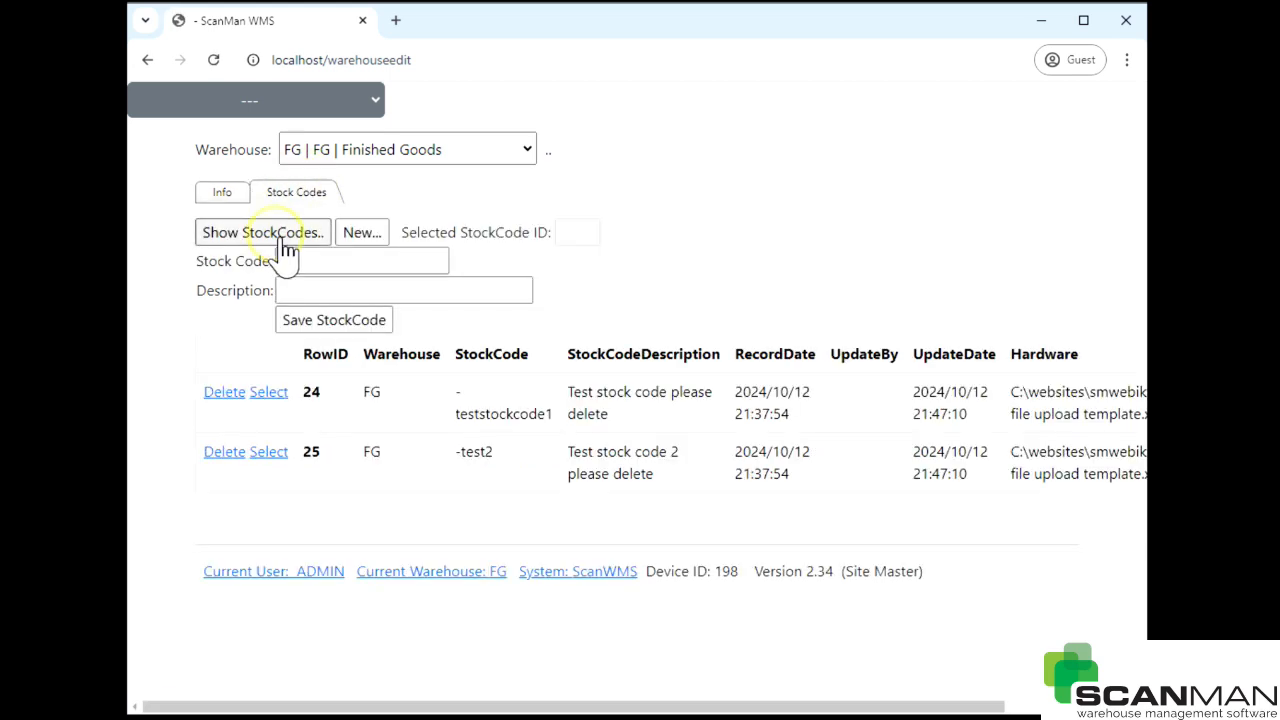
# - Append '!!' to -teststockcode1's description (row 24) and save the stock code
pyautogui.click(268, 392)
pyautogui.click(420, 289)
pyautogui.click(478, 293)
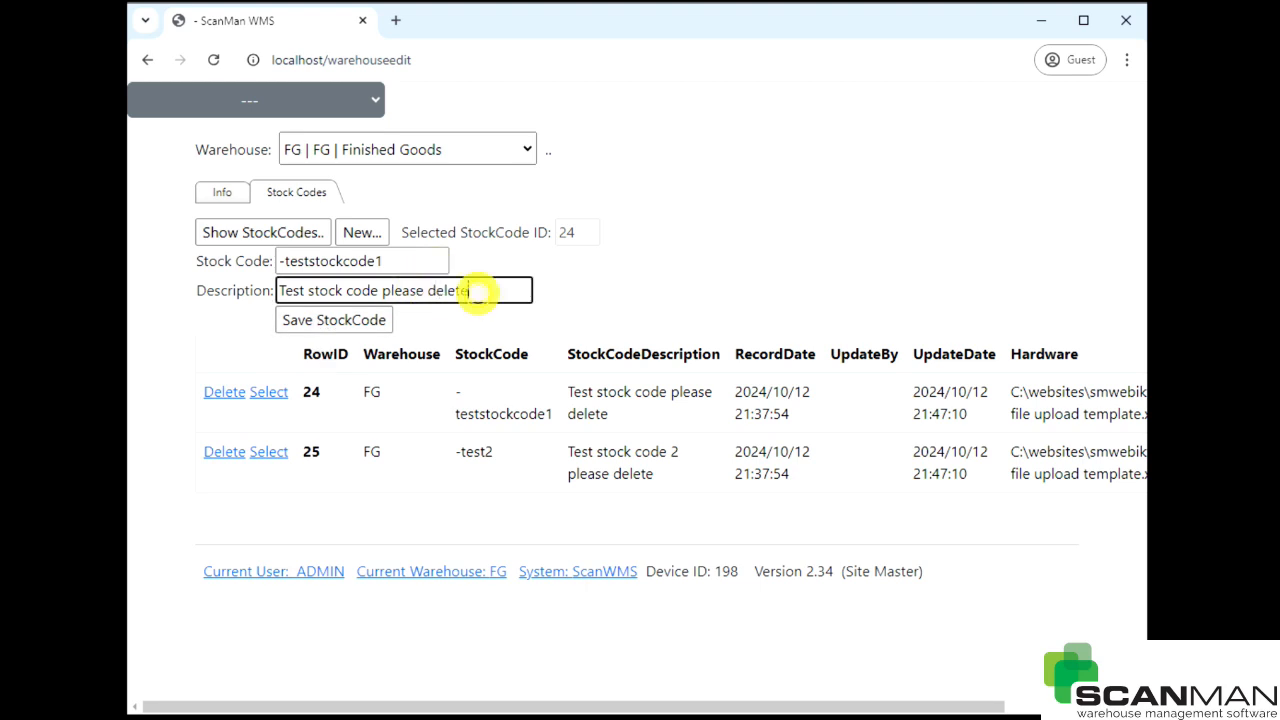
pyautogui.write('!!')
pyautogui.click(318, 320)
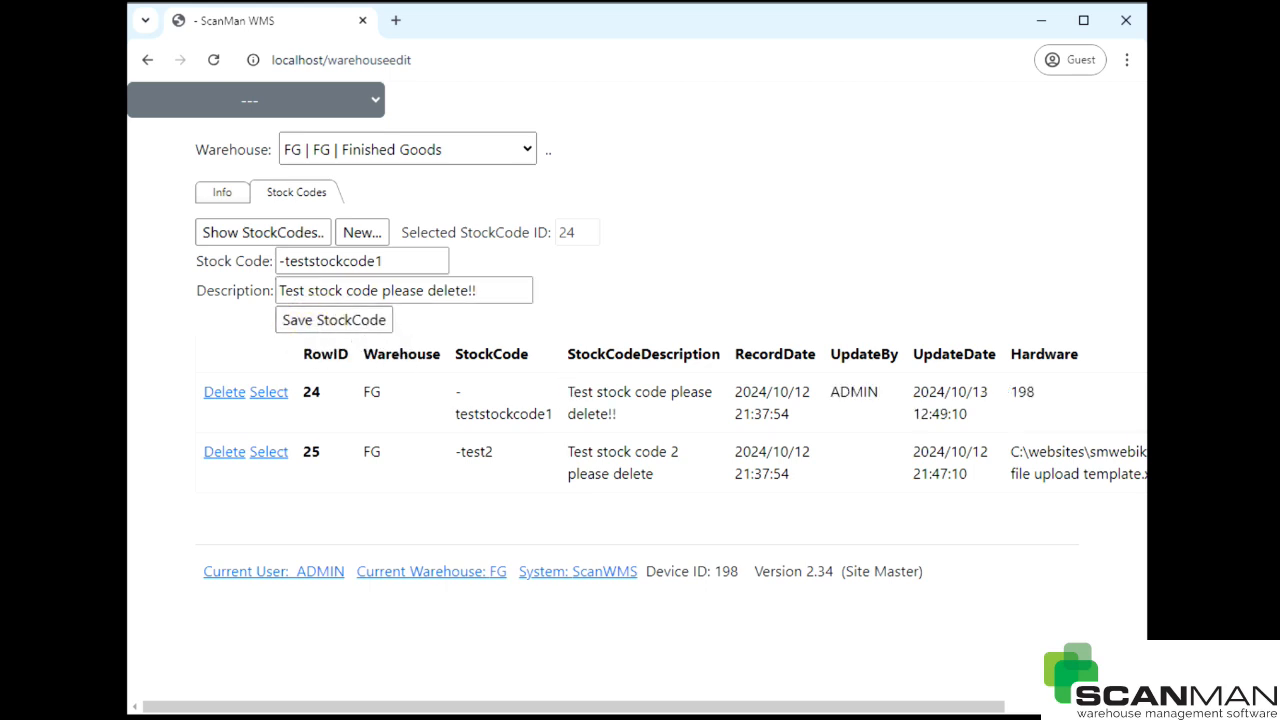
pyautogui.moveTo(572, 392); pyautogui.dragTo(617, 414)
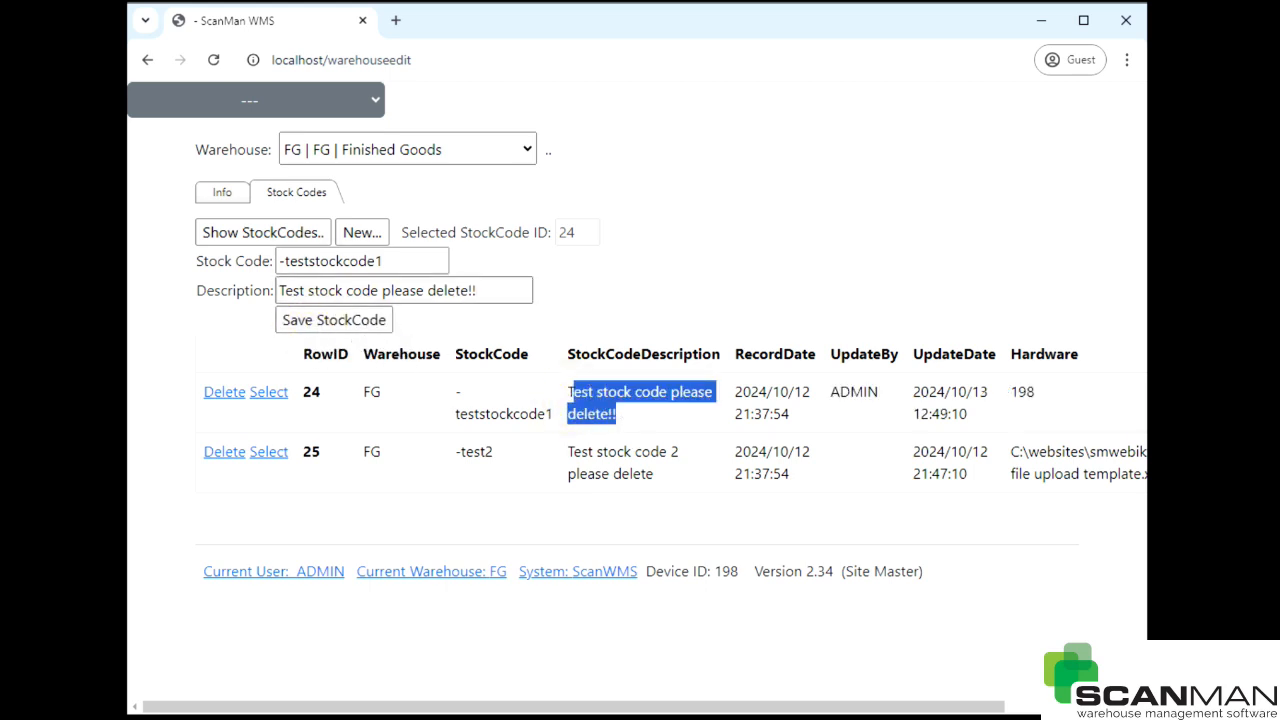
# - Switch to the RM Raw Materials warehouse and list its stock codes
pyautogui.click(340, 169)
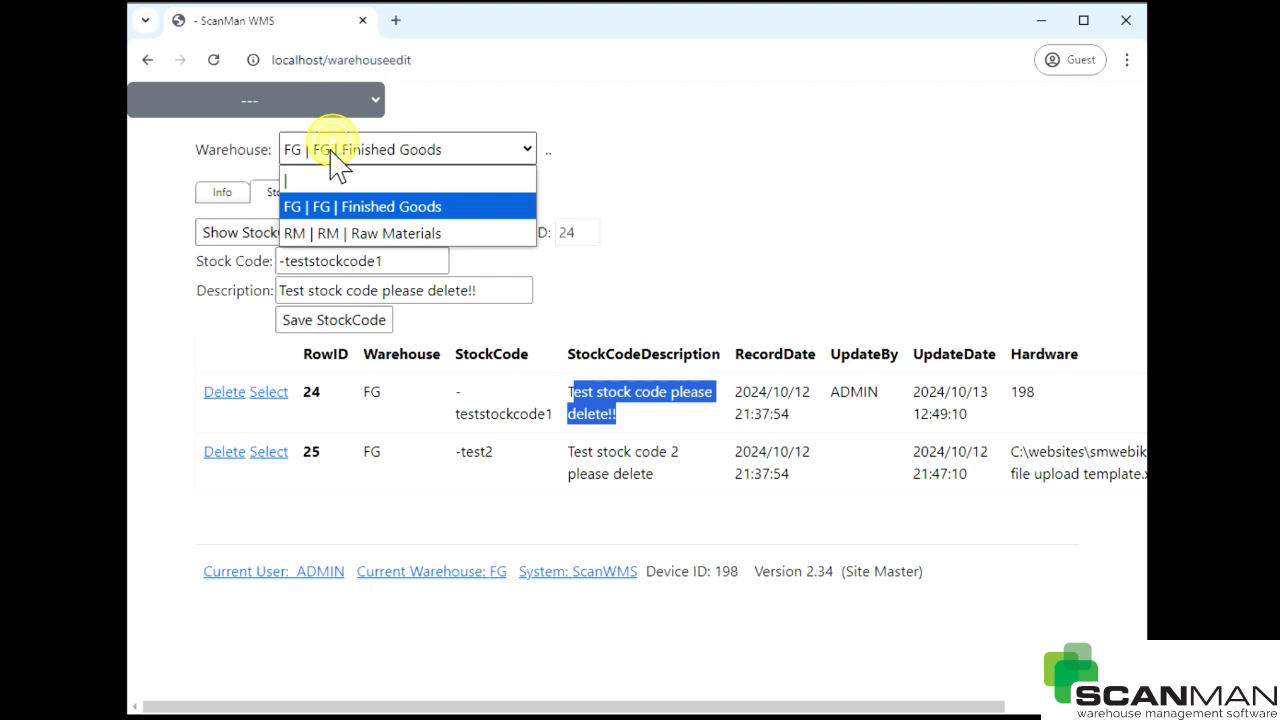
pyautogui.click(333, 233)
pyautogui.click(277, 240)
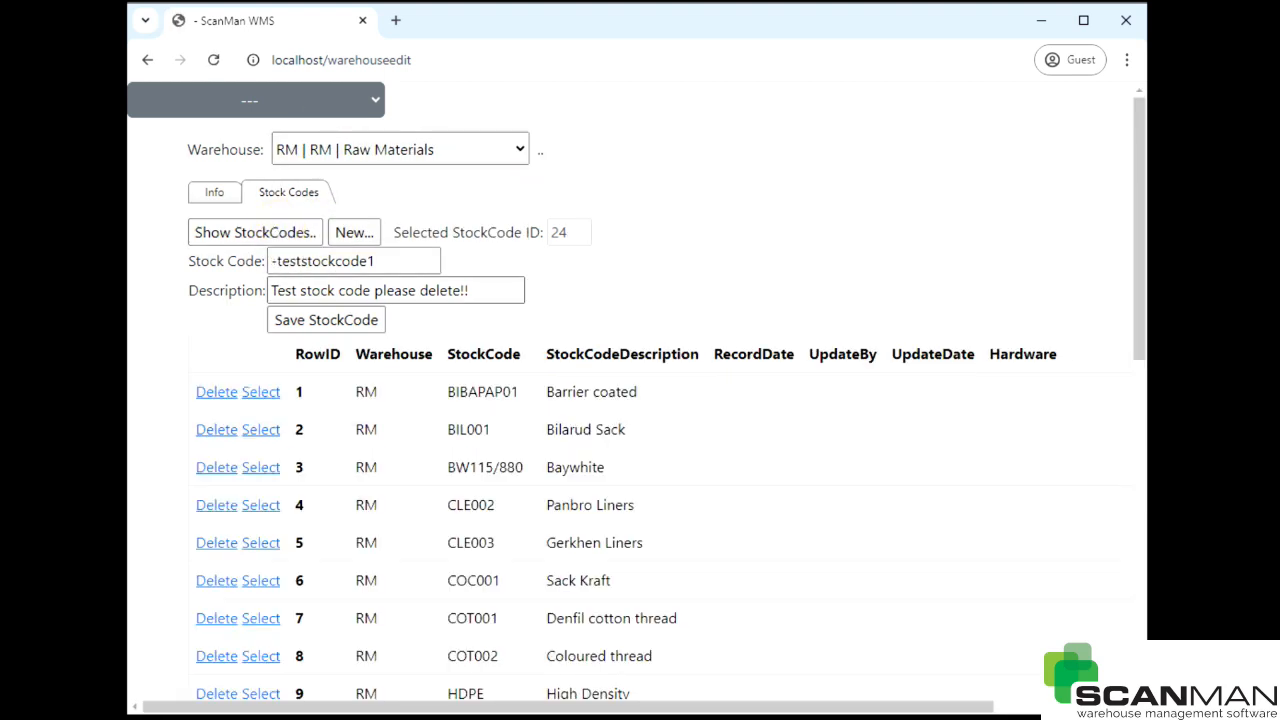
pyautogui.scroll(-7, 358, 425)
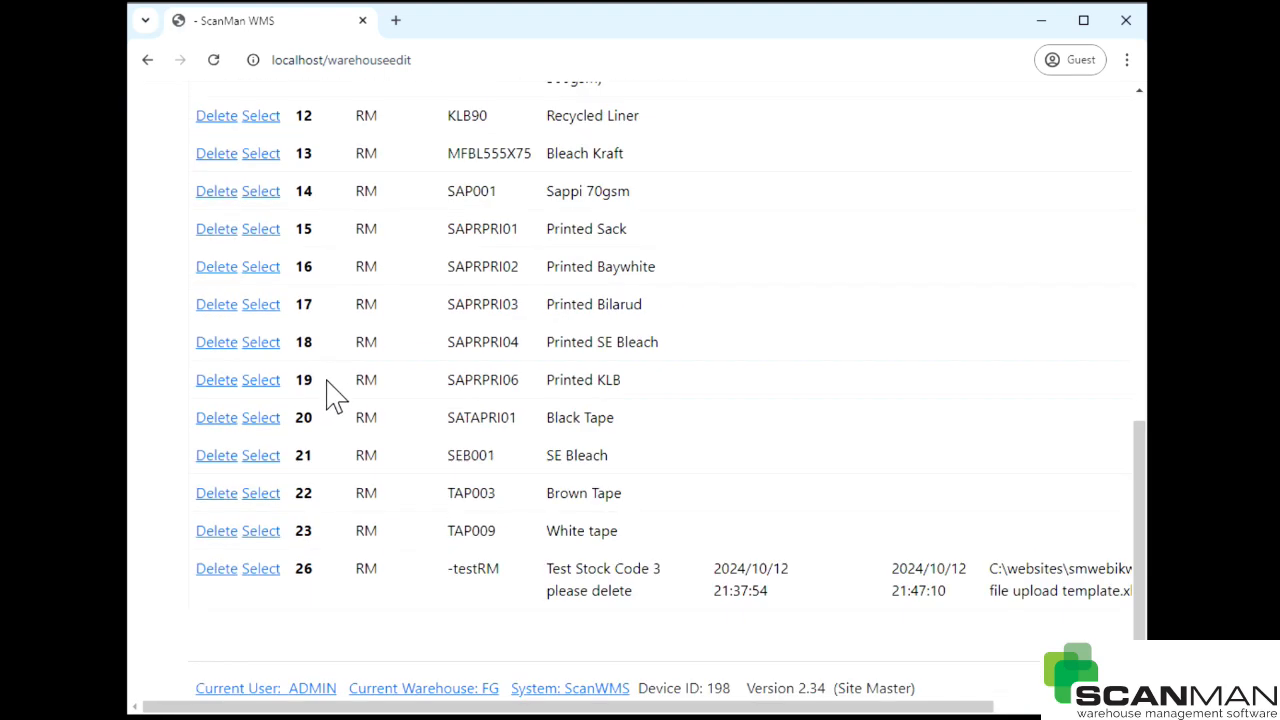
pyautogui.scroll(4, 334, 397)
pyautogui.scroll(-5, 345, 358)
# - Change -testRM's description to 'Test Stock Code 3 please delete now' and save it
pyautogui.click(262, 572)
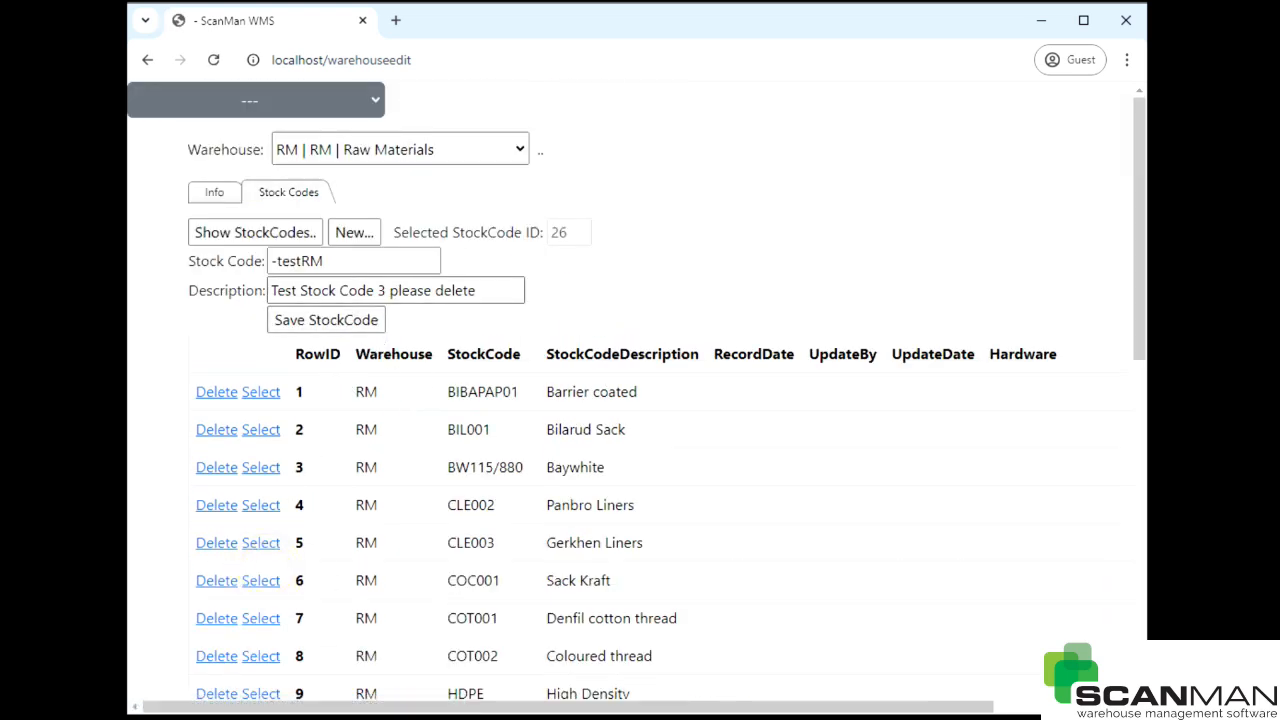
pyautogui.click(491, 287)
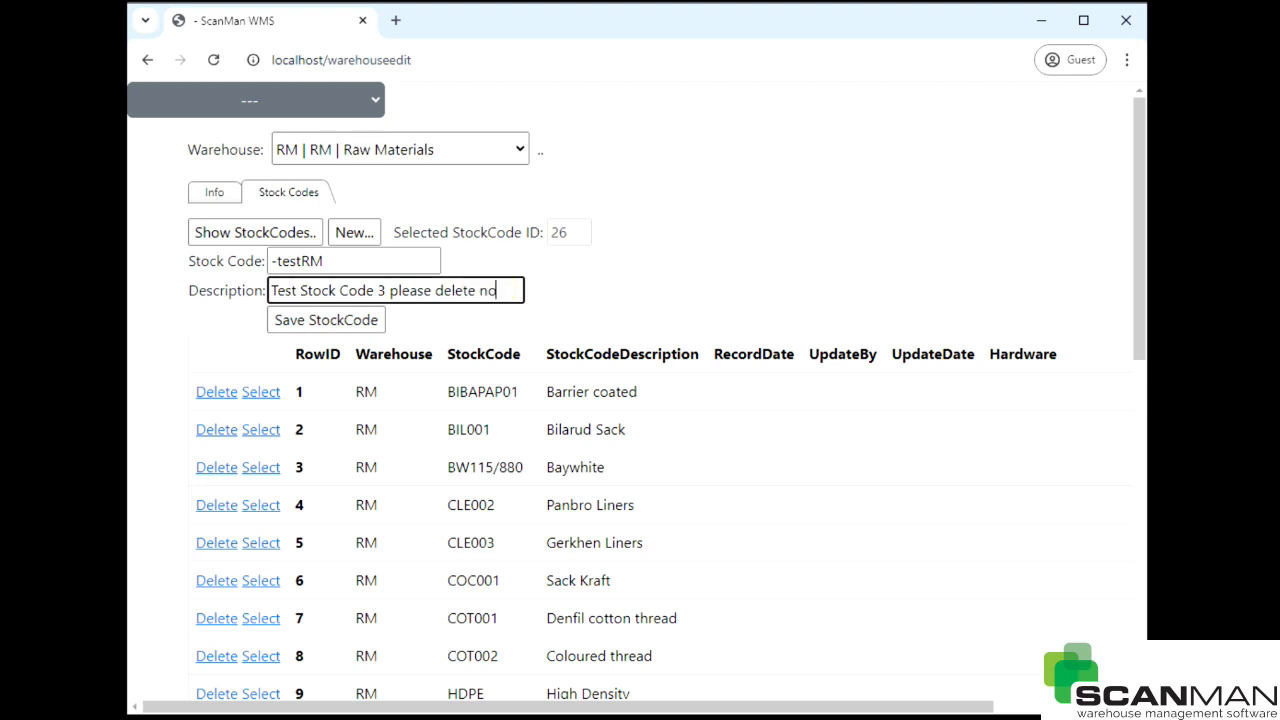
pyautogui.click(337, 320)
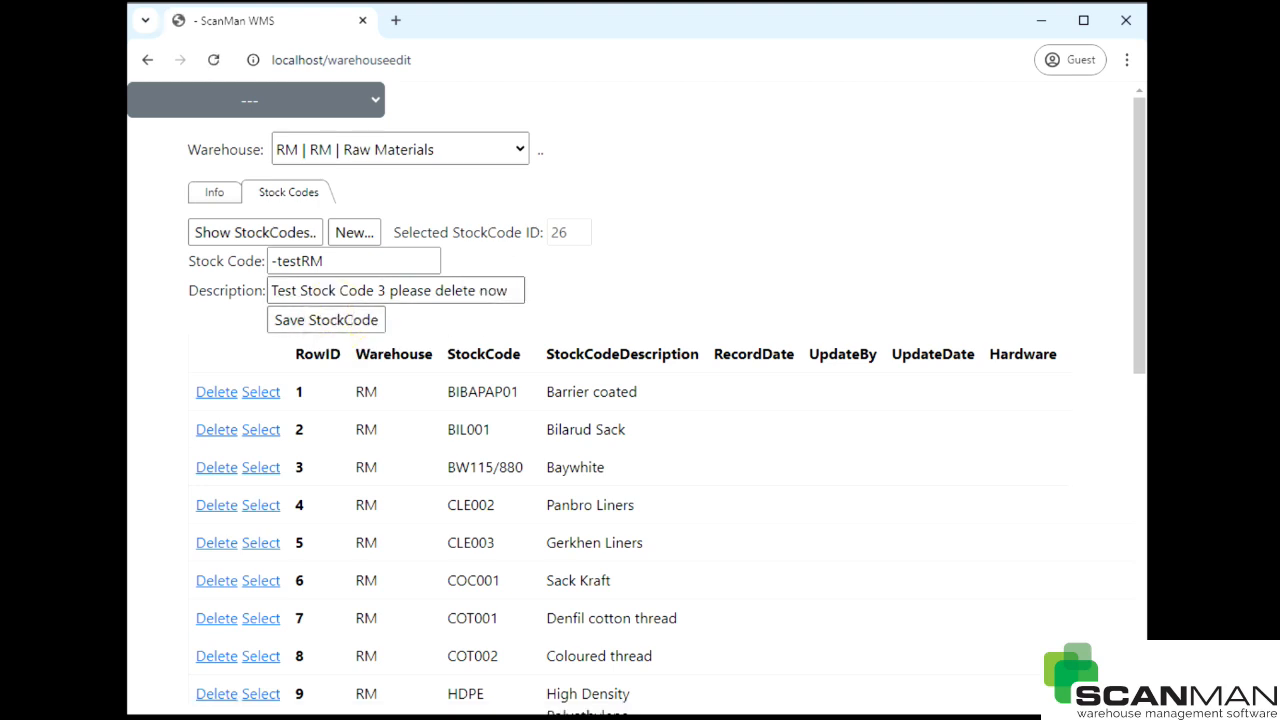
pyautogui.scroll(-3, 640, 400)
pyautogui.scroll(-4, 537, 300)
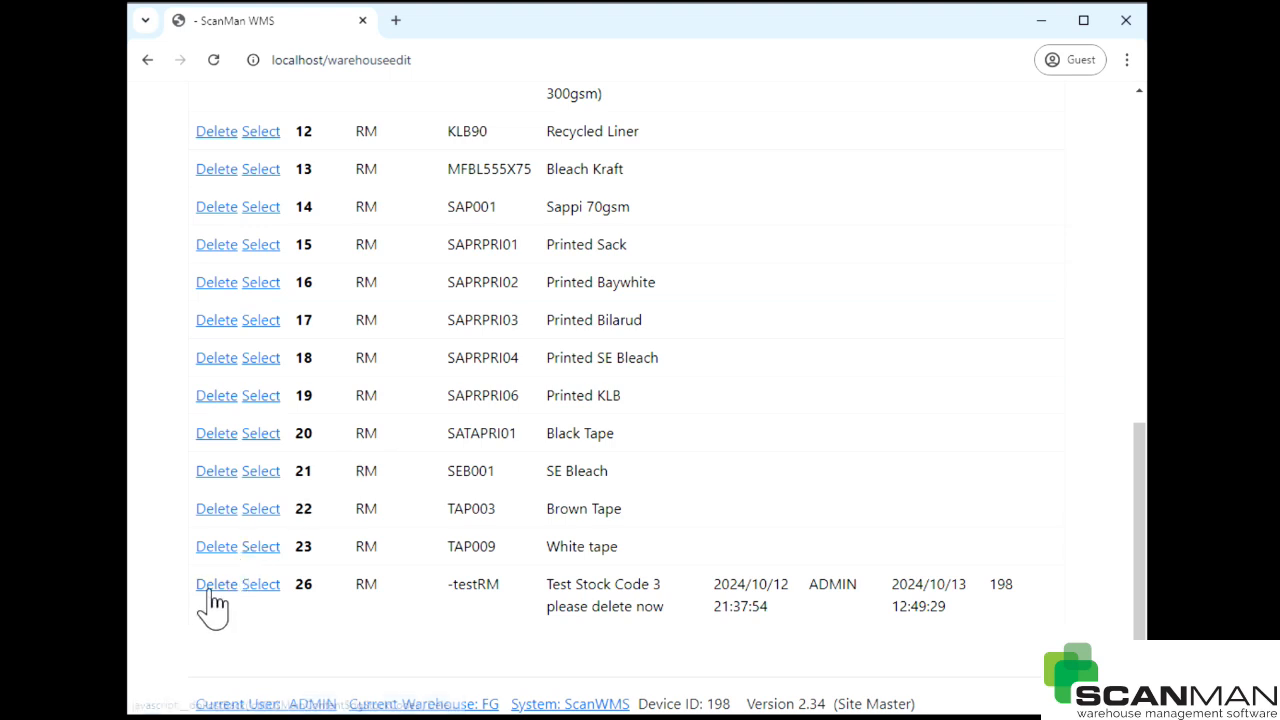
# - Delete the -testRM stock code from the Raw Materials warehouse
pyautogui.click(211, 590)
pyautogui.scroll(-7, 566, 310)
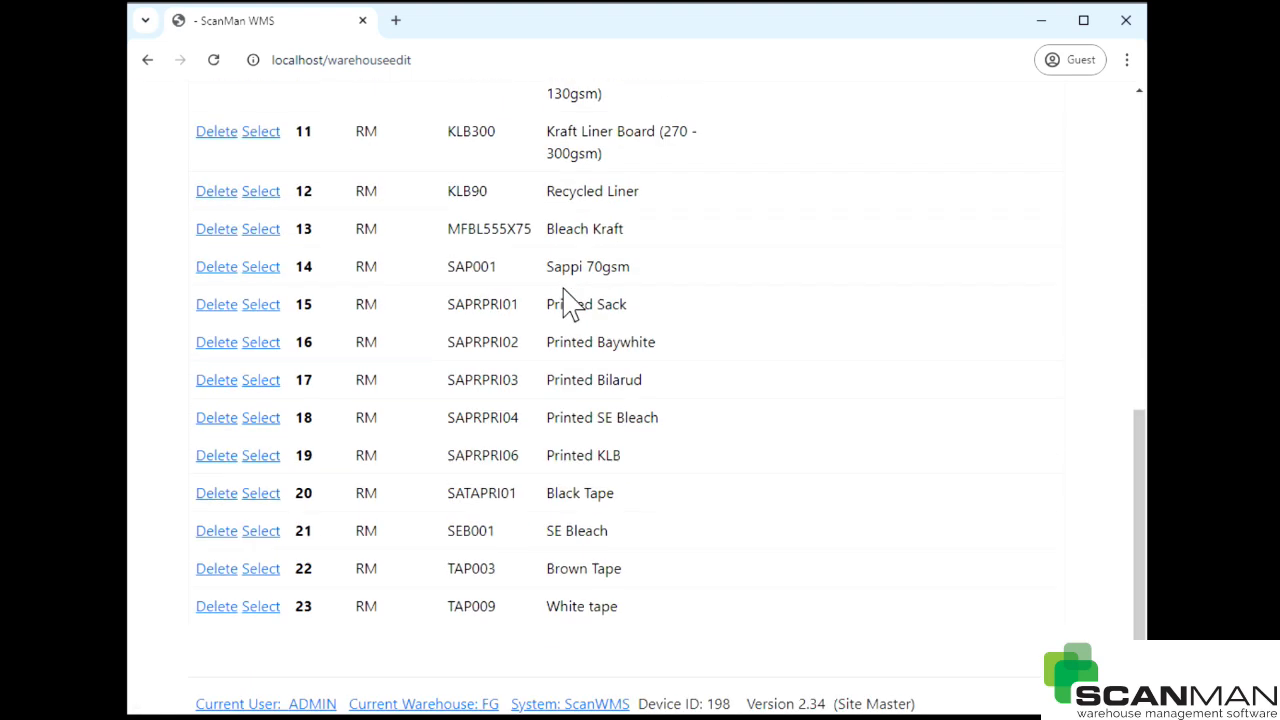
pyautogui.scroll(7, 563, 305)
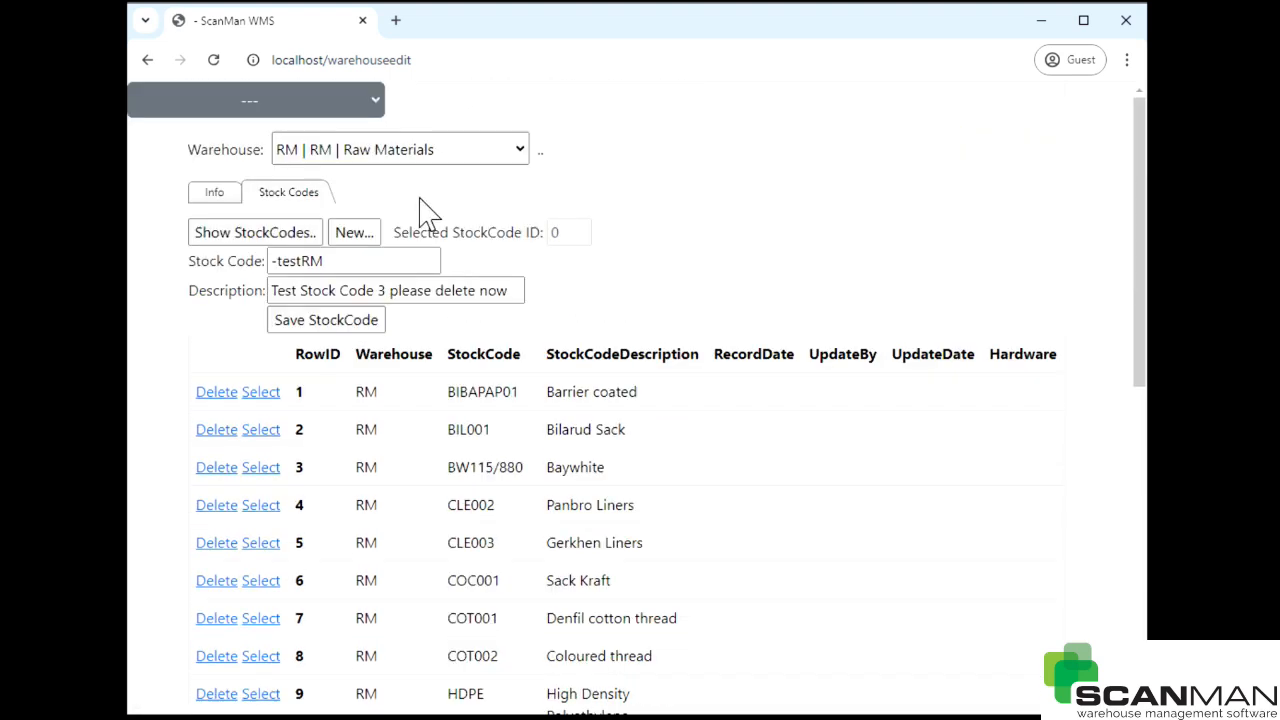
pyautogui.click(308, 106)
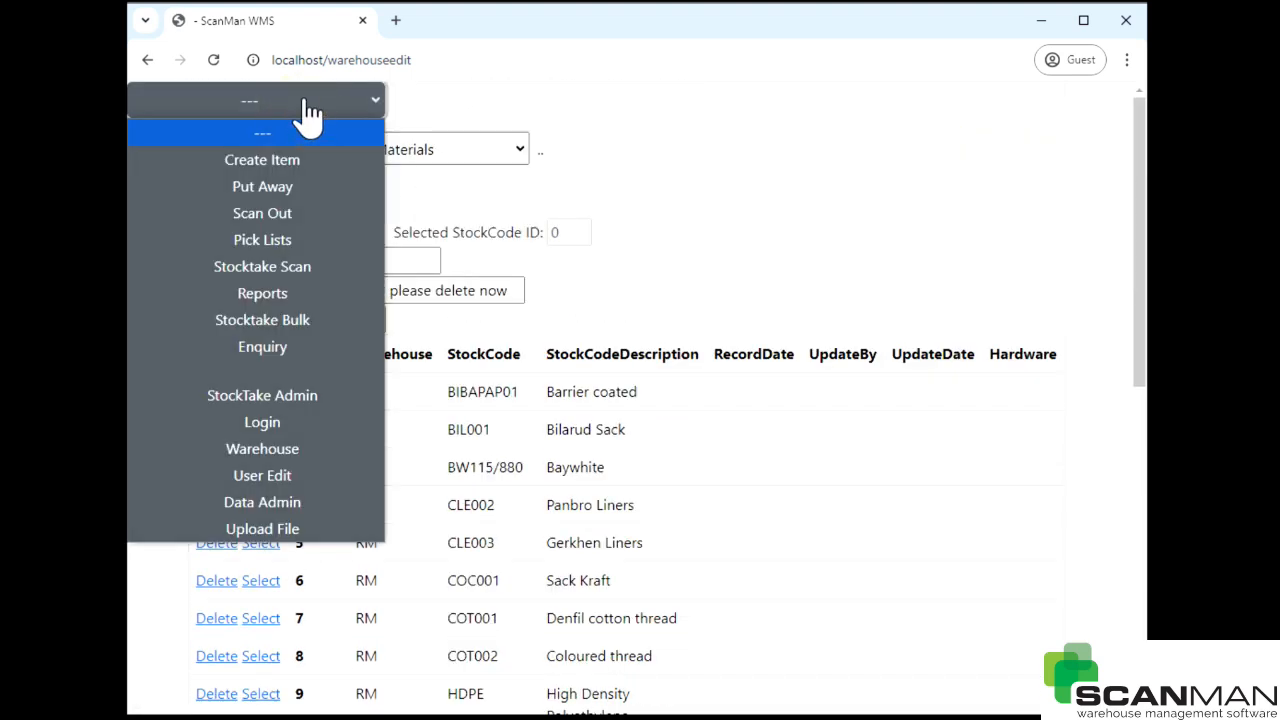